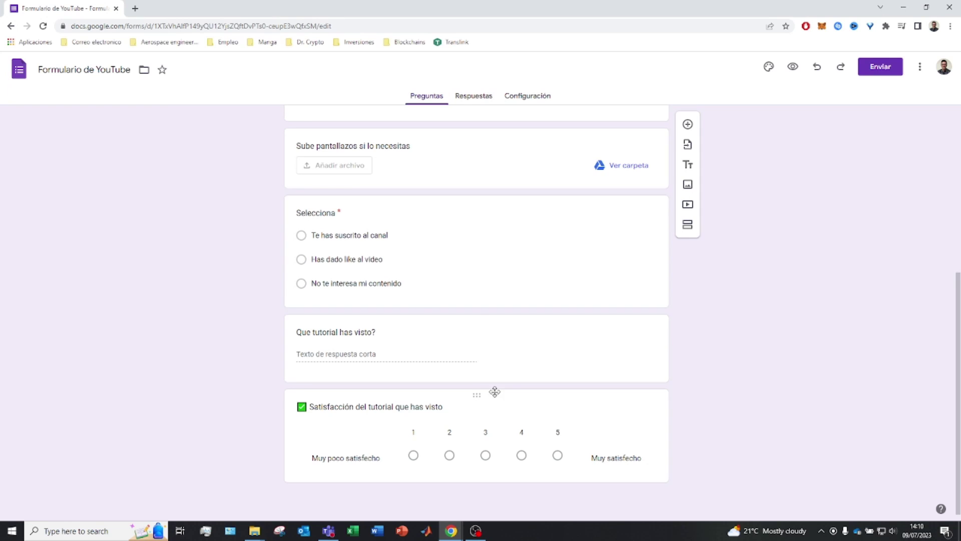
Search the Workspace Marketplace for 'time' and open Quilgo's Temporizador y supervisión add-on page.
scroll(310, 289, "up", 6)
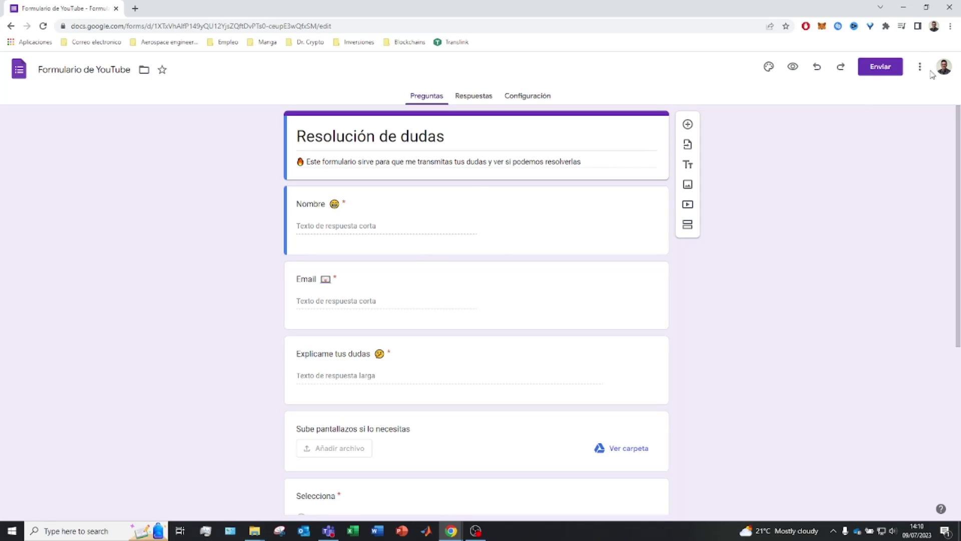
left_click(920, 66)
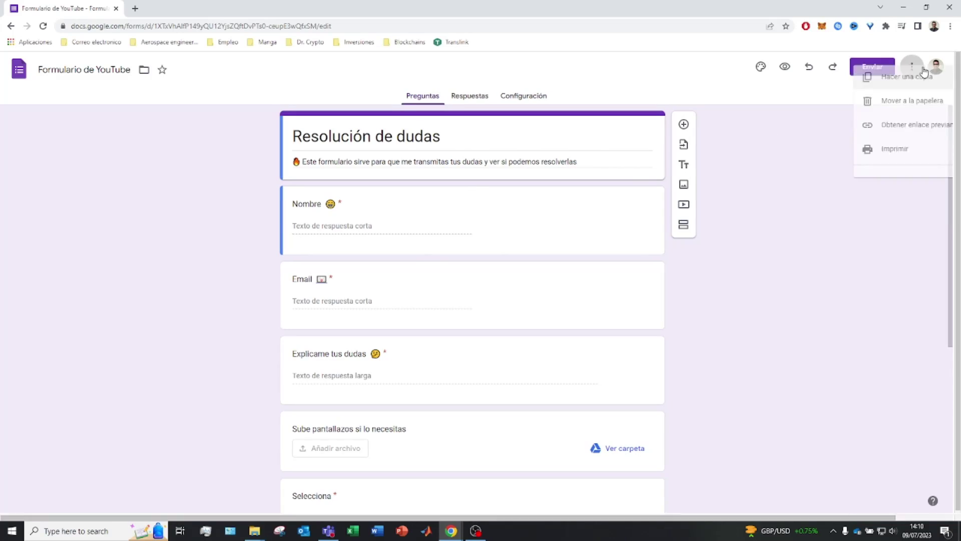
left_click(821, 257)
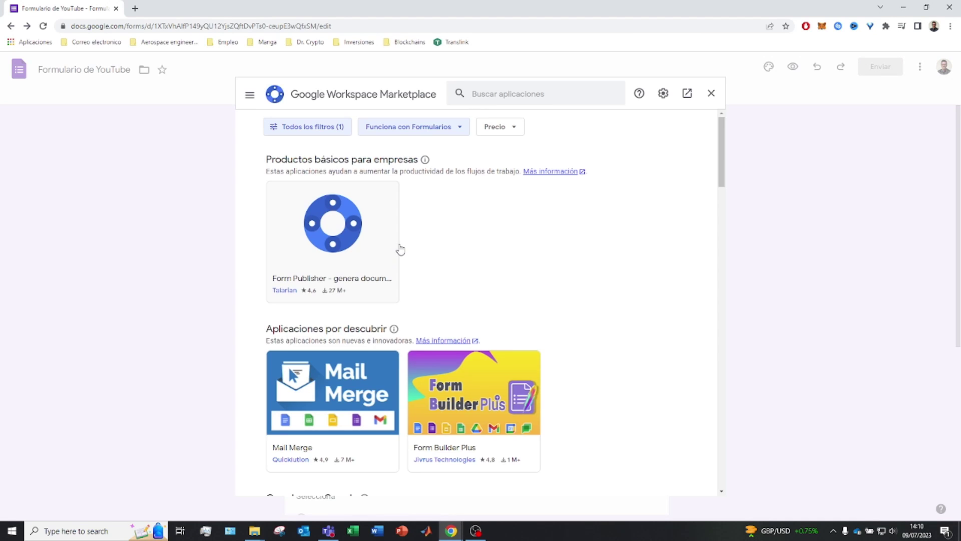
left_click(493, 92)
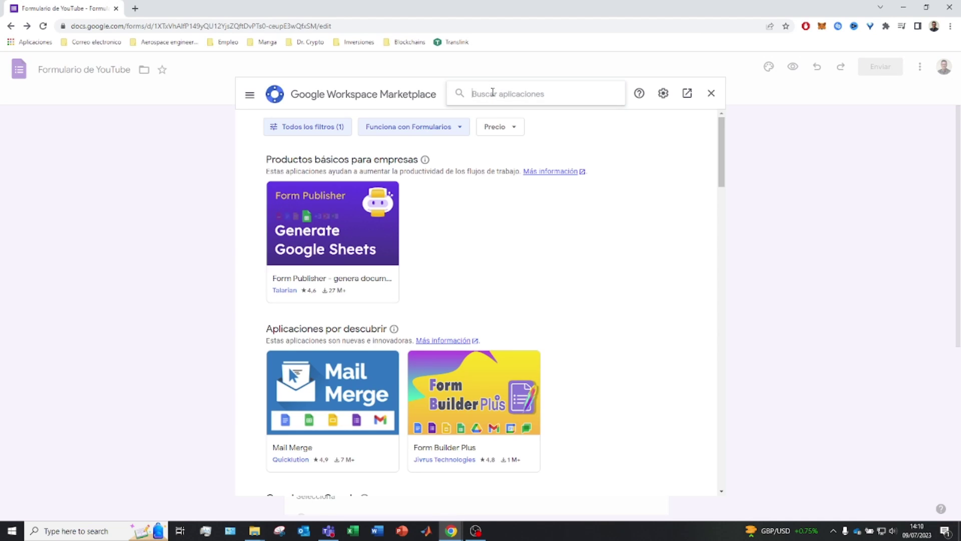
type("tim")
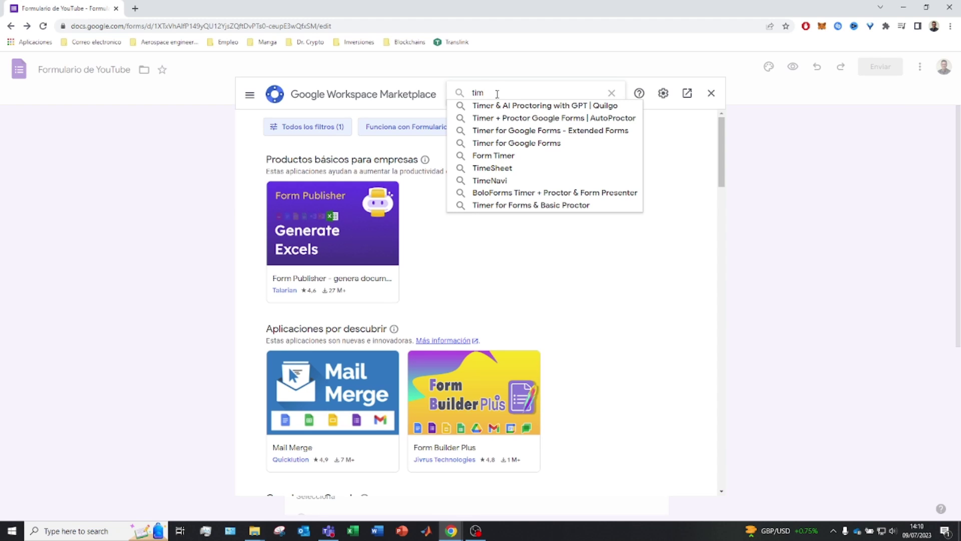
type("e")
key("Return")
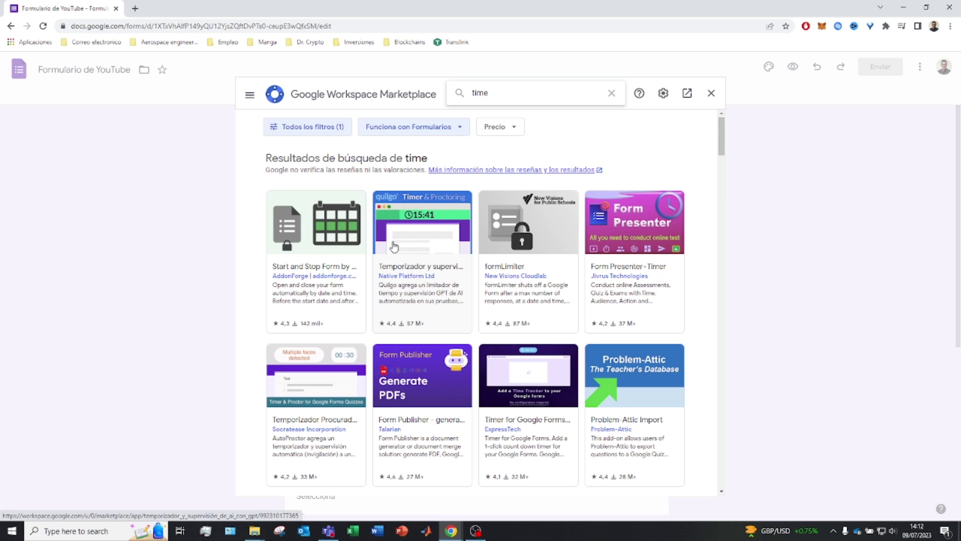
left_click(439, 258)
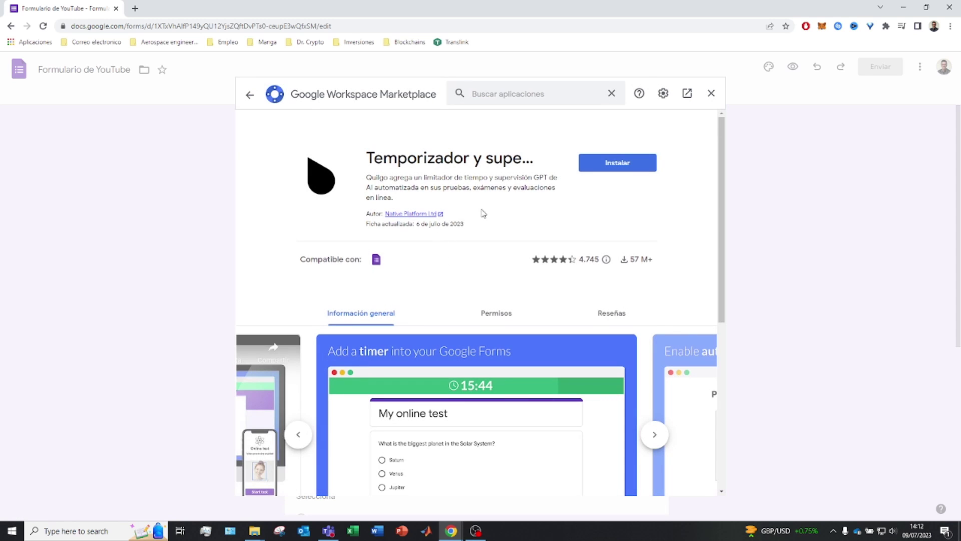
Install Temporizador y supervisión with your Google account, allowing its requested permissions.
left_click(627, 168)
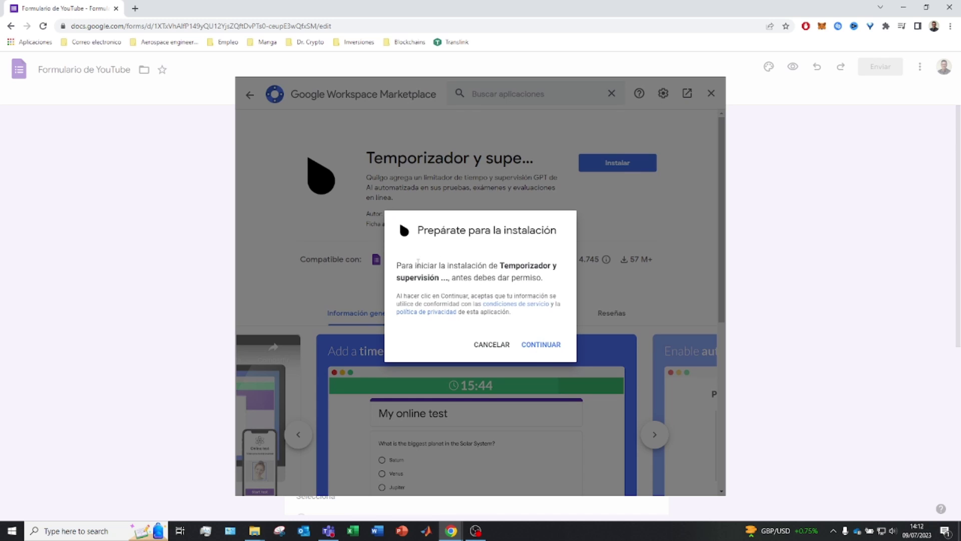
left_click(533, 342)
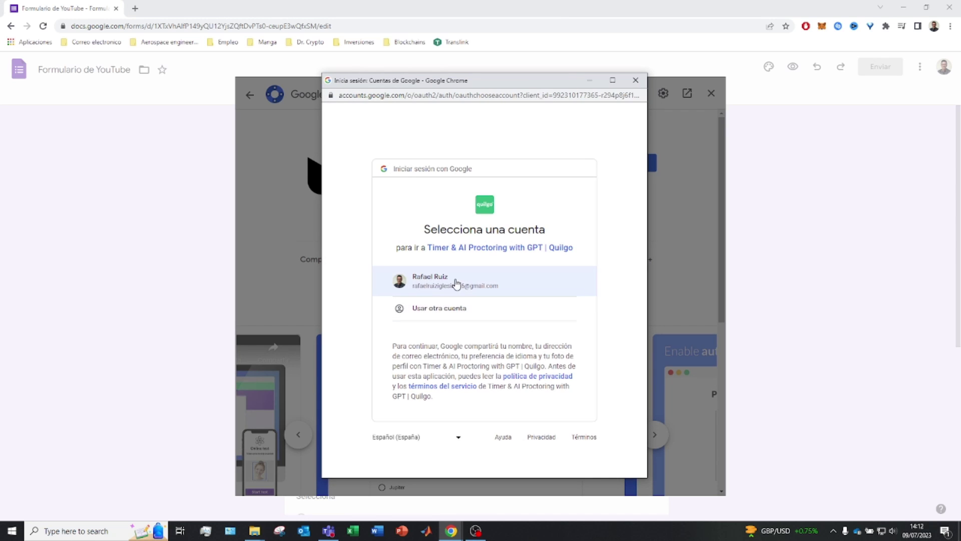
left_click(461, 281)
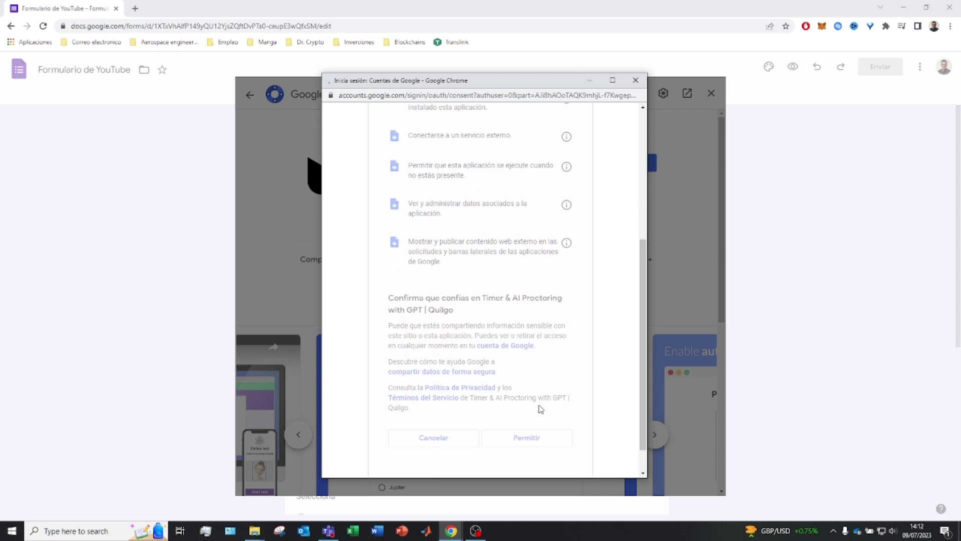
left_click(550, 343)
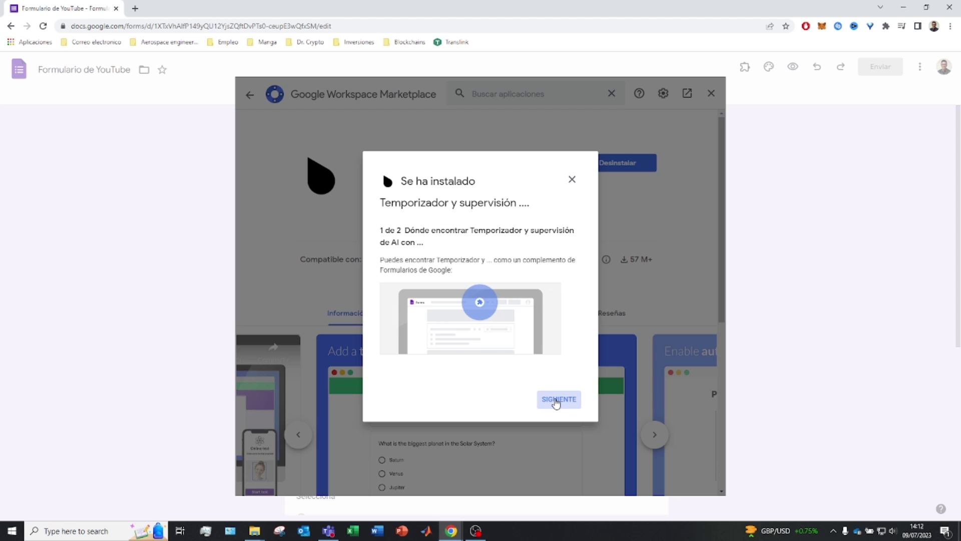
left_click(556, 400)
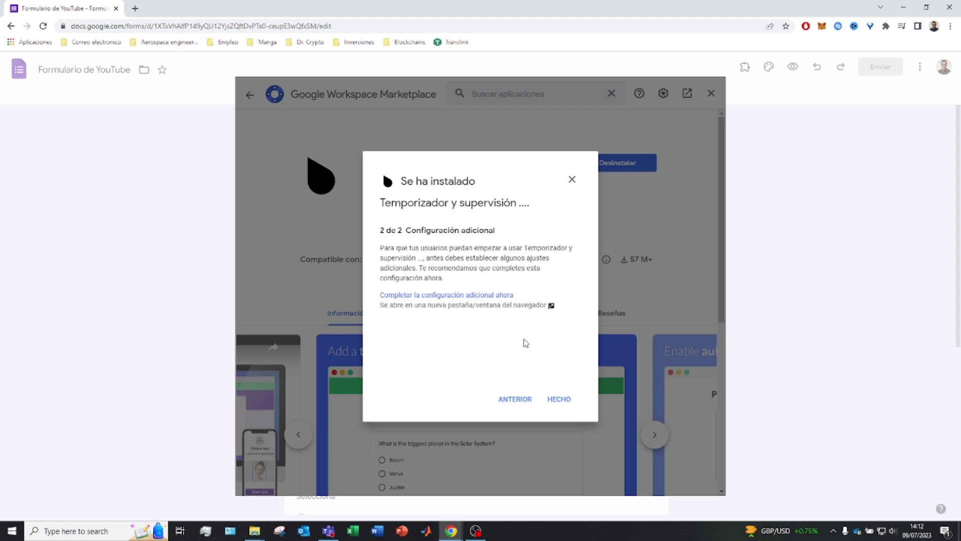
left_click(557, 399)
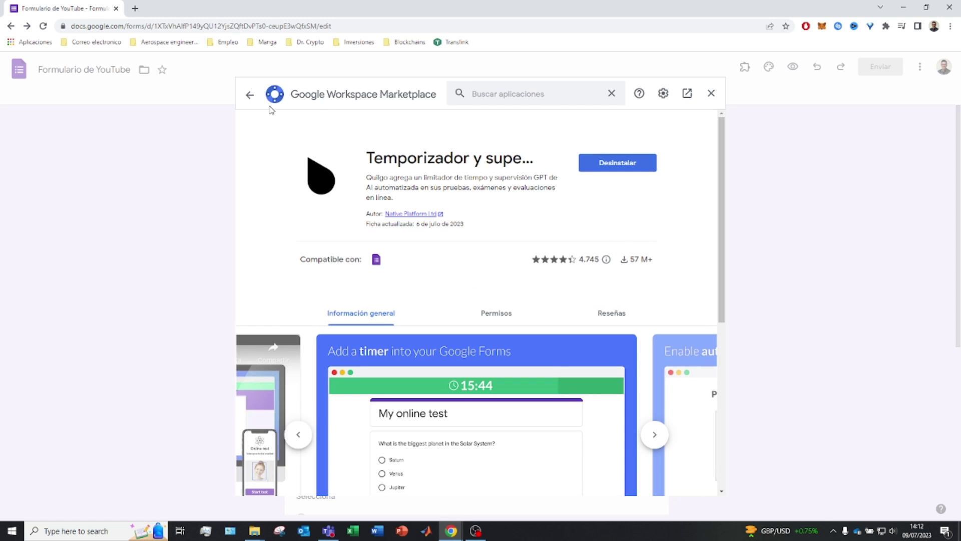
left_click(250, 94)
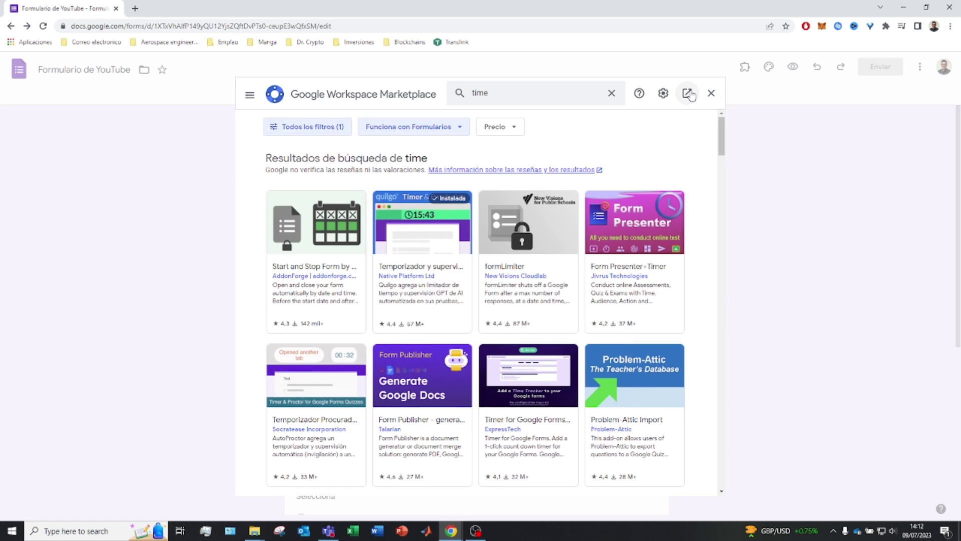
Enable Quilgo from the form's Add-ons menu and launch the Quilgo dashboard in a new tab.
left_click(711, 93)
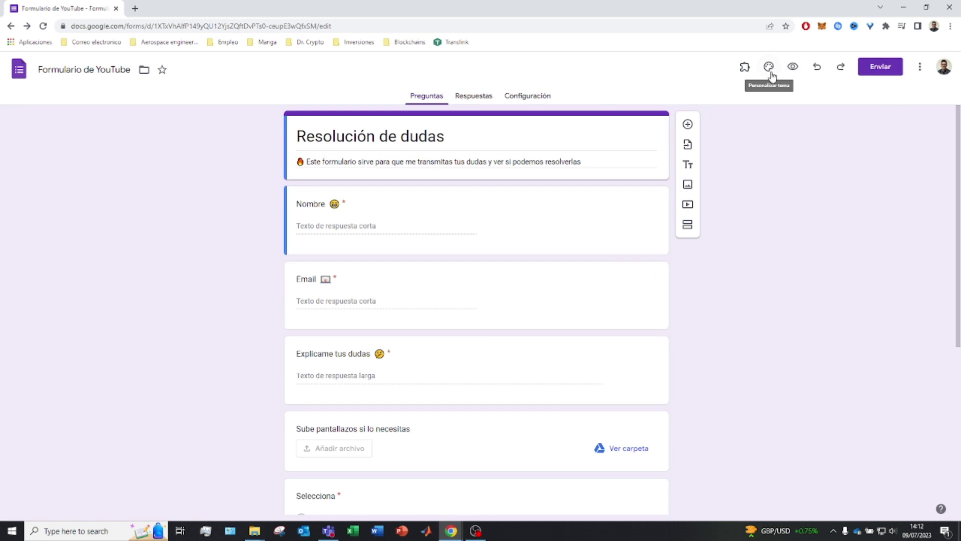
left_click(745, 67)
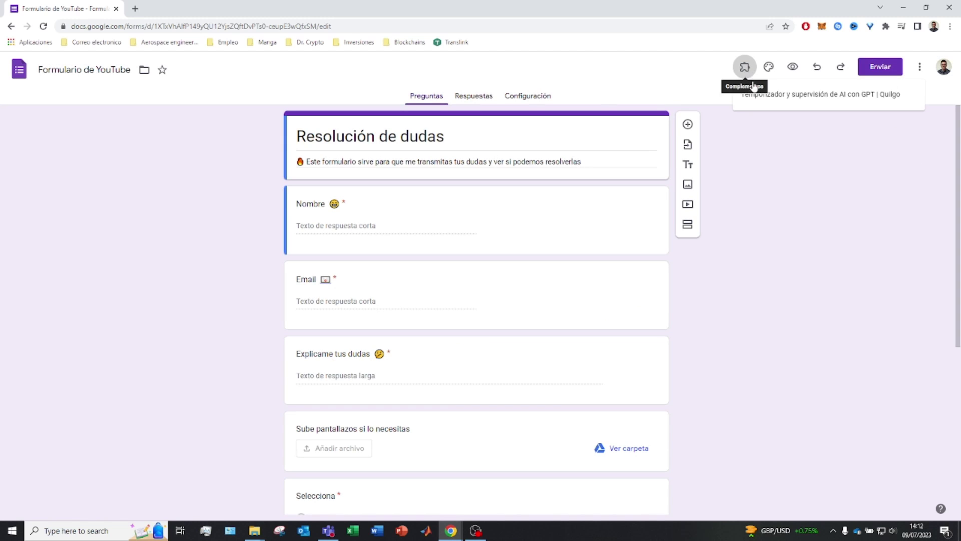
left_click(804, 104)
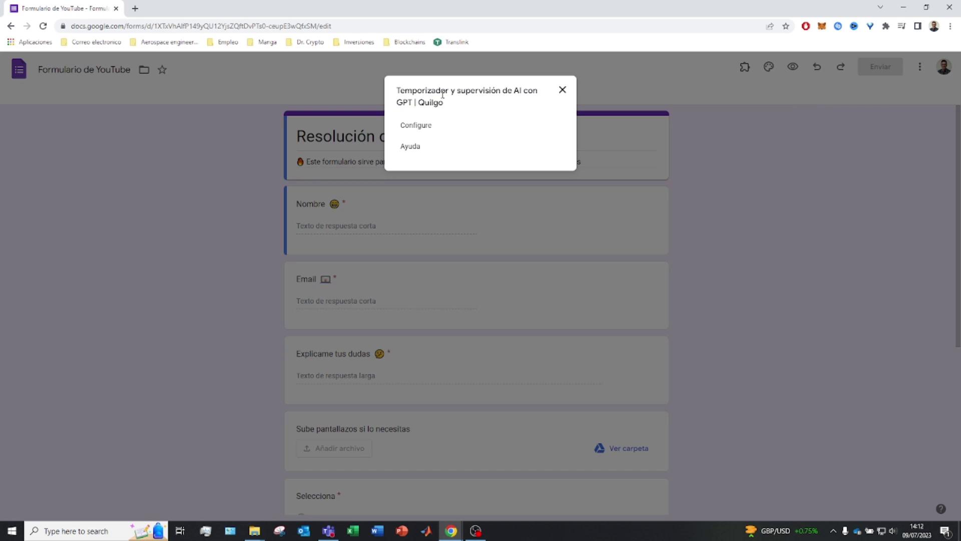
left_click(421, 126)
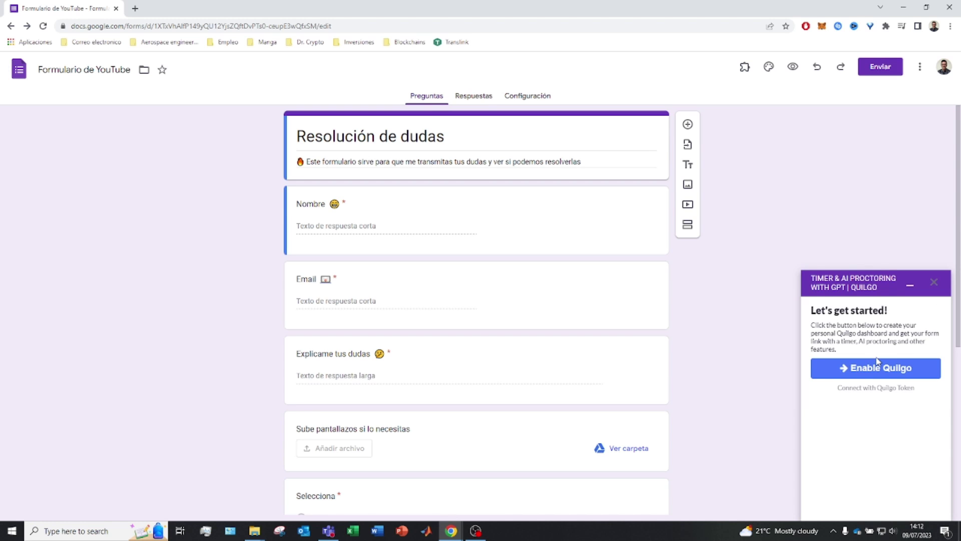
left_click(878, 362)
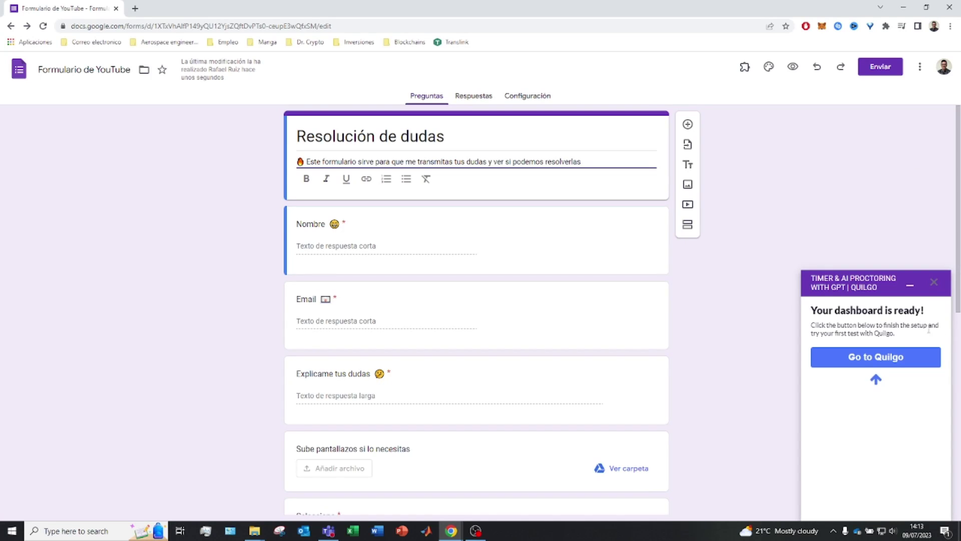
left_click(896, 359)
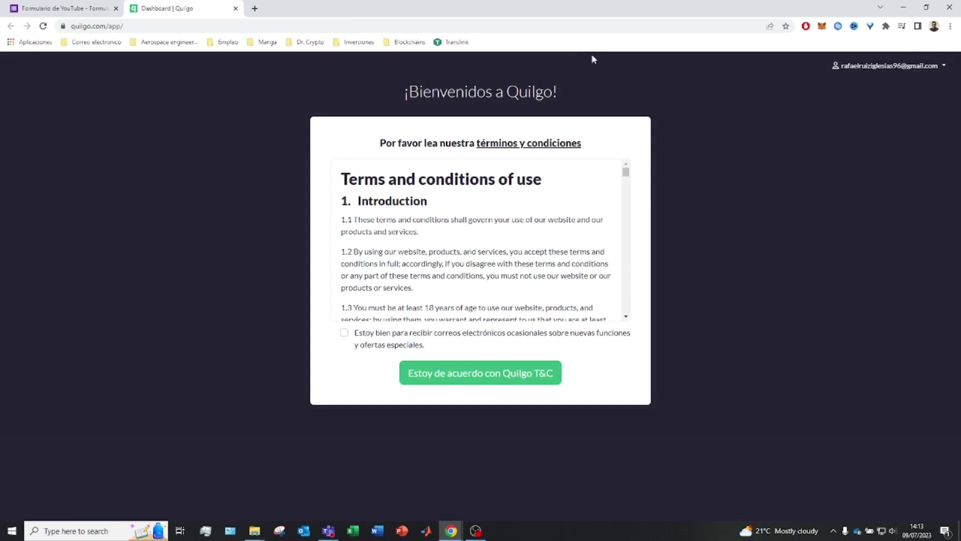
Accept Quilgo's terms with the email opt-in, then open the copied 60-minute test link in a new tab.
left_click(344, 333)
left_click(492, 374)
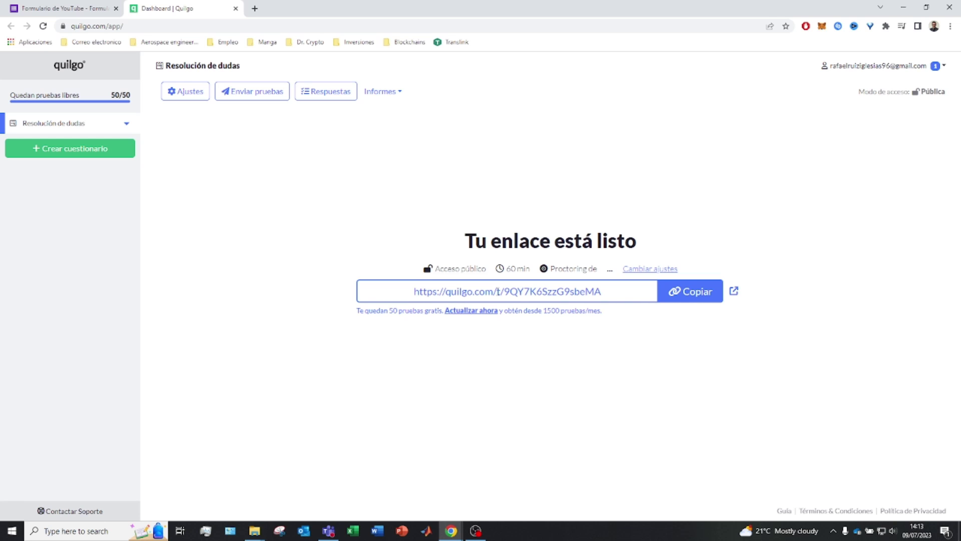
left_click(682, 290)
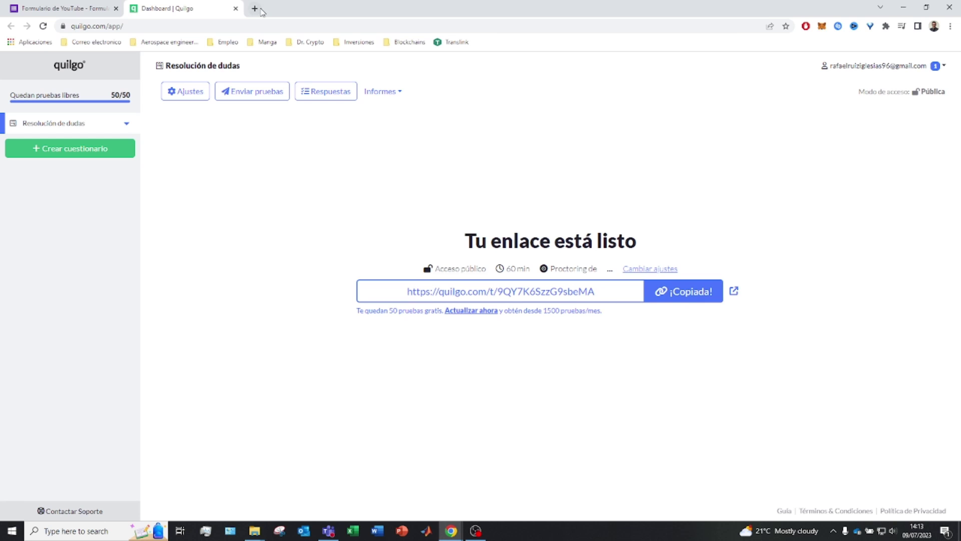
left_click(254, 8)
type("https://quilgo.com/t/9QY7K6SzzG9sbeMA")
key("Return")
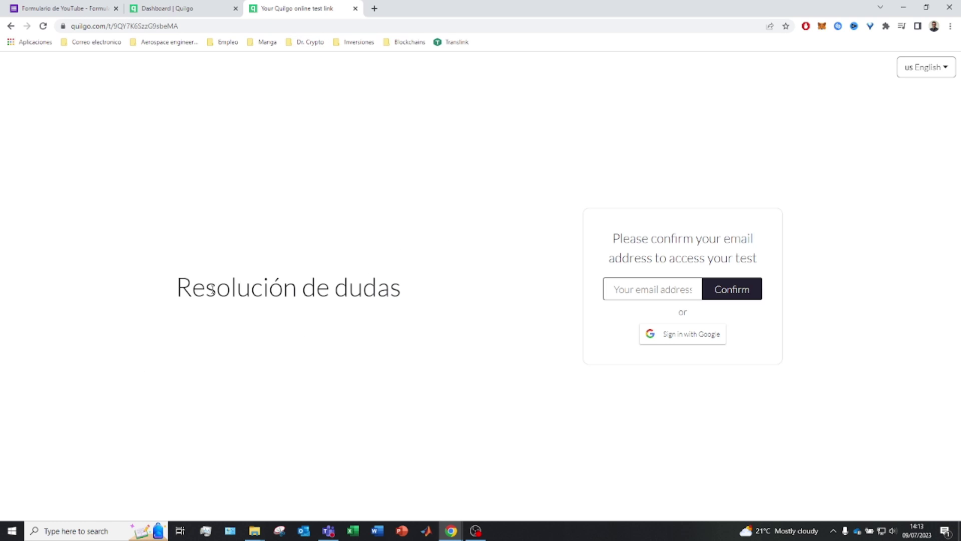
Return to the Dashboard | Quilgo tab showing the 'Tu enlace está listo' page.
left_click_drag(178, 291, 429, 305)
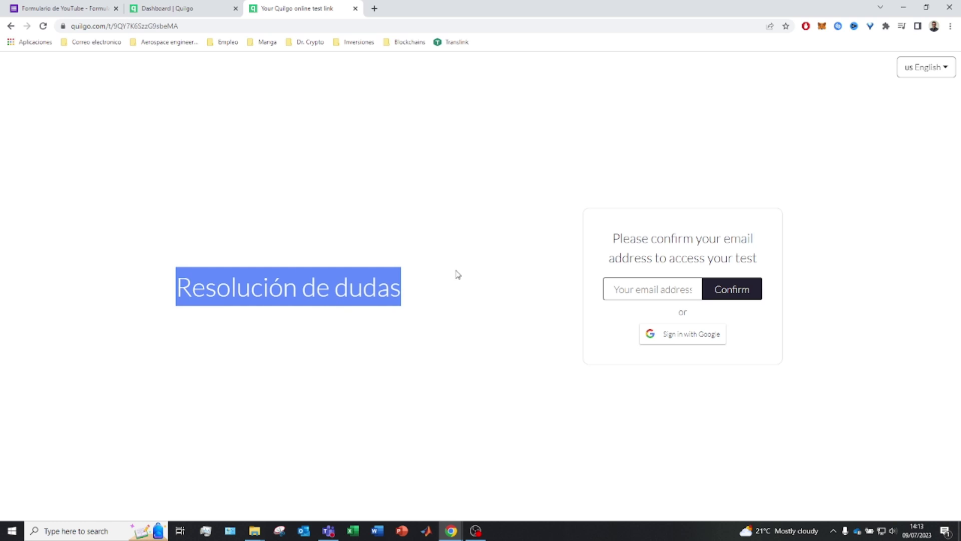
left_click(646, 289)
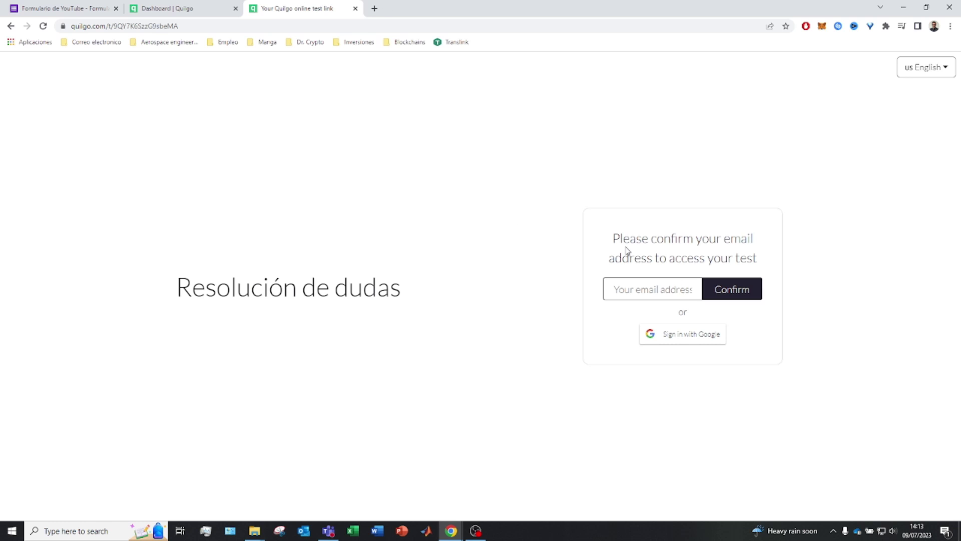
left_click(183, 8)
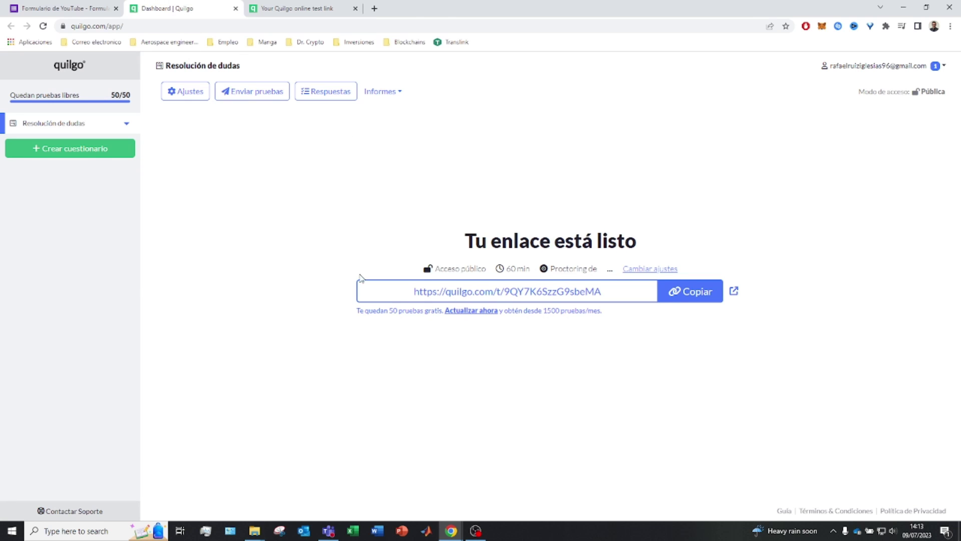
Change the test duration from 60 to 5 minutes, keeping registration set to Pública.
left_click(649, 268)
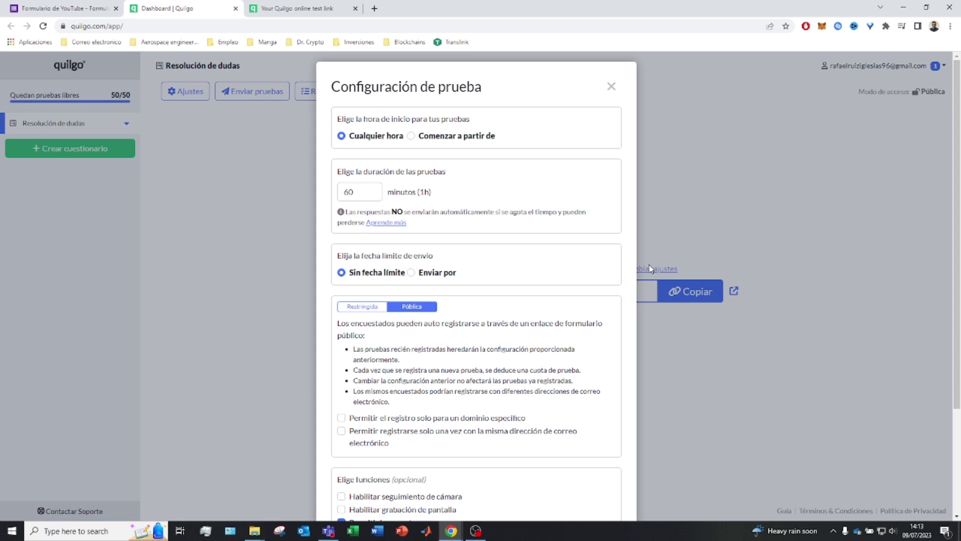
double_click(347, 192)
type("5")
left_click_drag(362, 256, 468, 251)
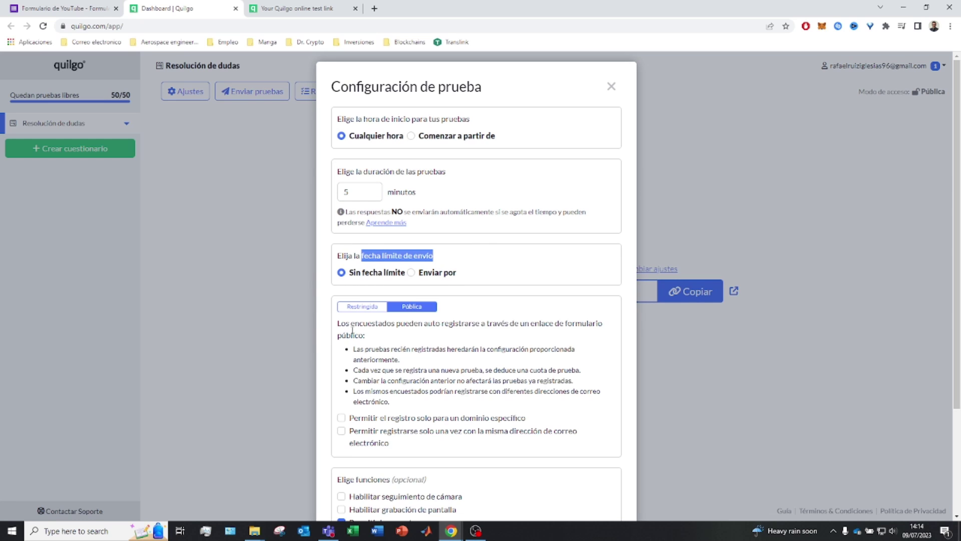
left_click(362, 307)
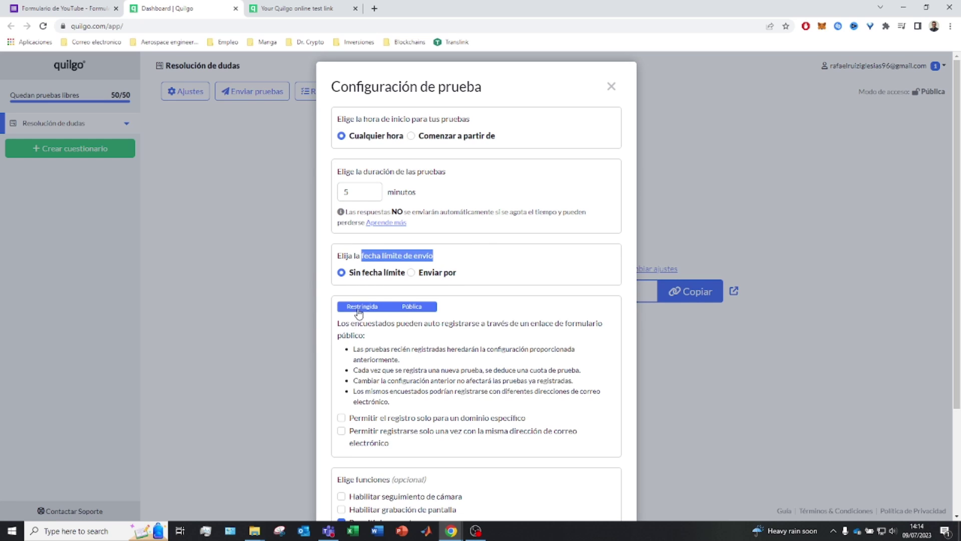
left_click(409, 307)
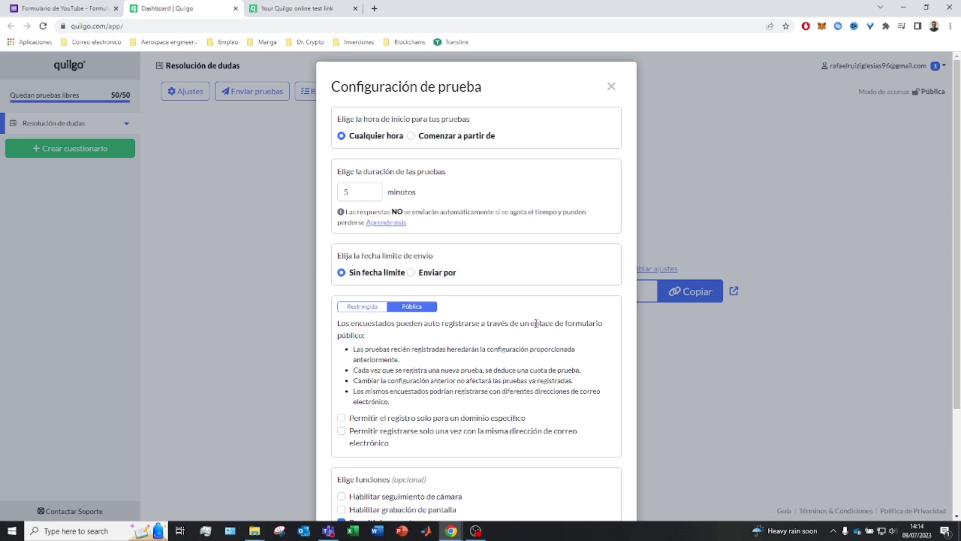
scroll(410, 349, "down", 1)
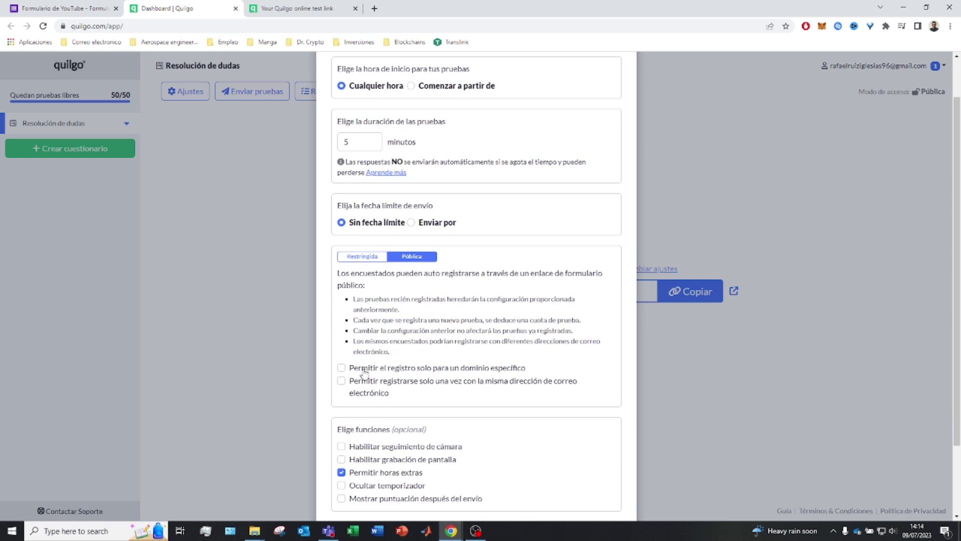
scroll(386, 396, "down", 2)
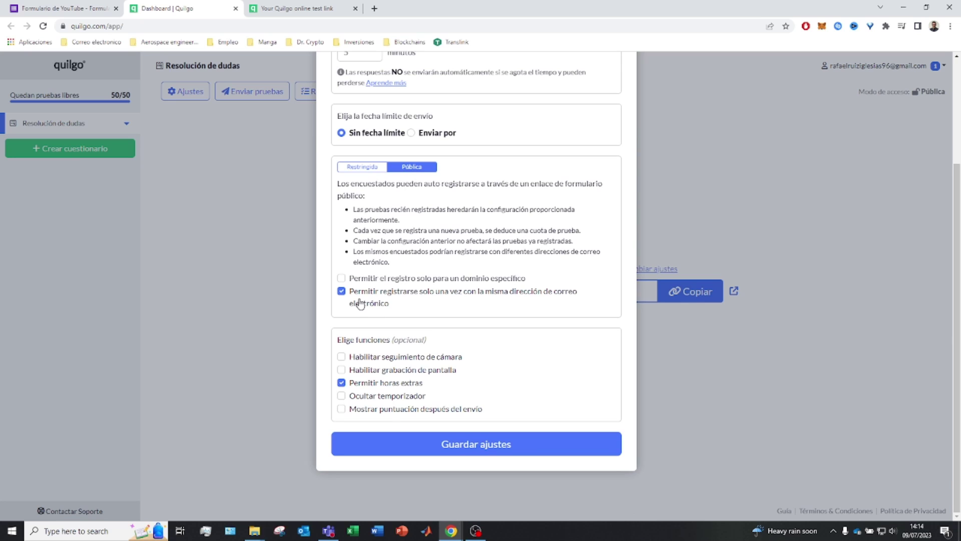
Leave the domain and one-registration-per-email restrictions off and save the settings.
left_click(368, 306)
left_click(371, 279)
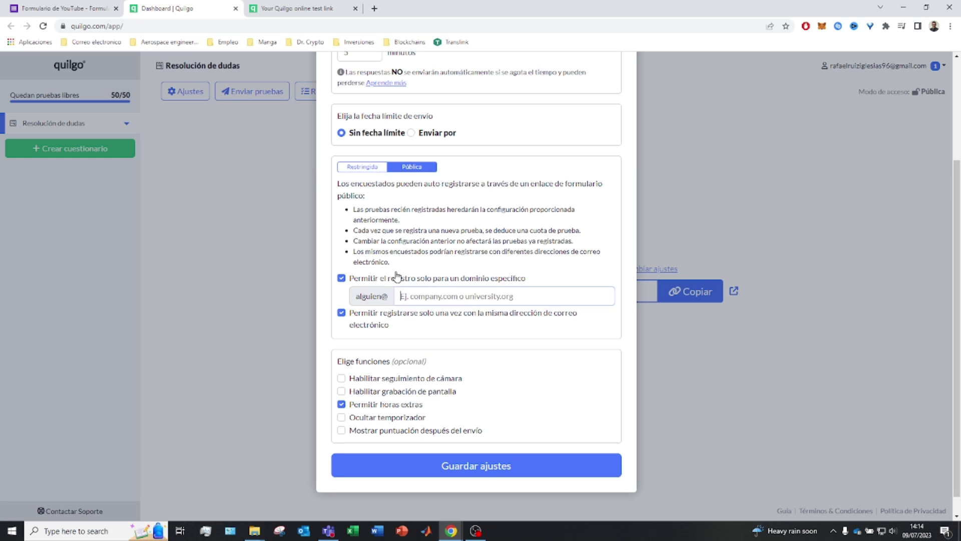
left_click(341, 278)
left_click(342, 291)
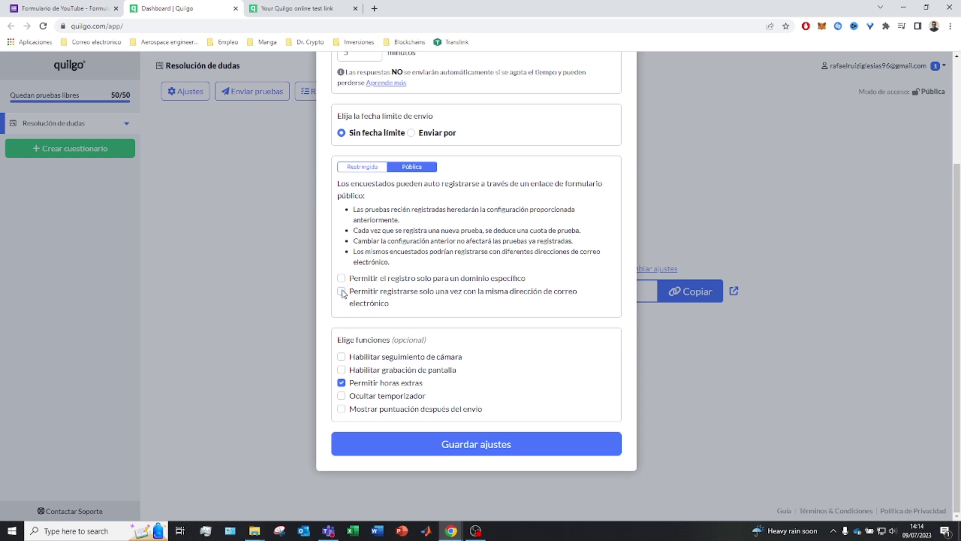
scroll(431, 210, "up", 3)
scroll(437, 154, "down", 5)
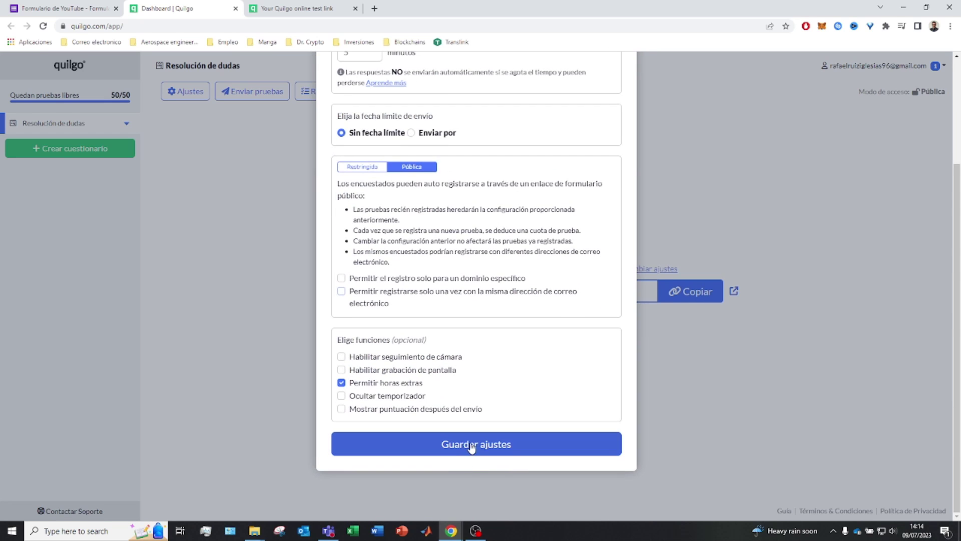
left_click(471, 446)
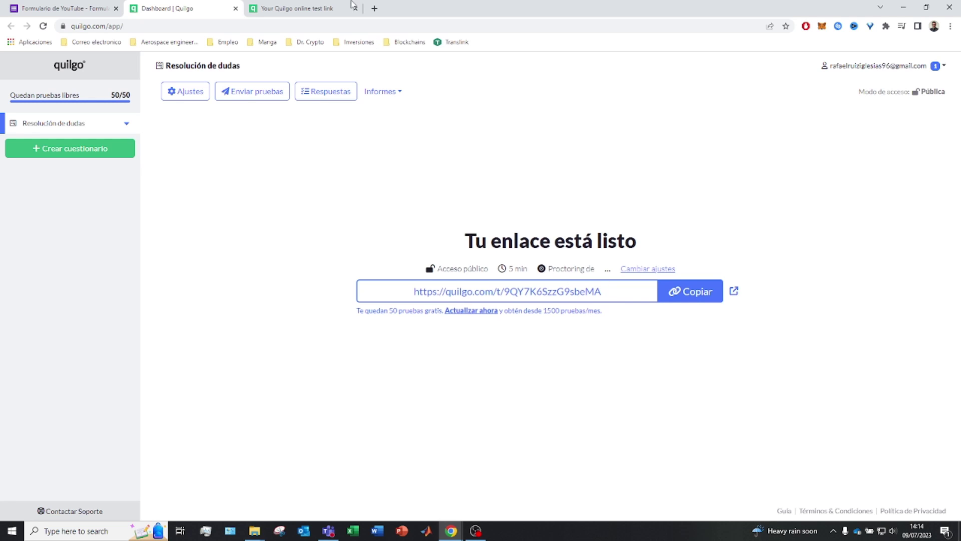
On the test link page, confirm the respondent's email address to receive the test link.
left_click(335, 7)
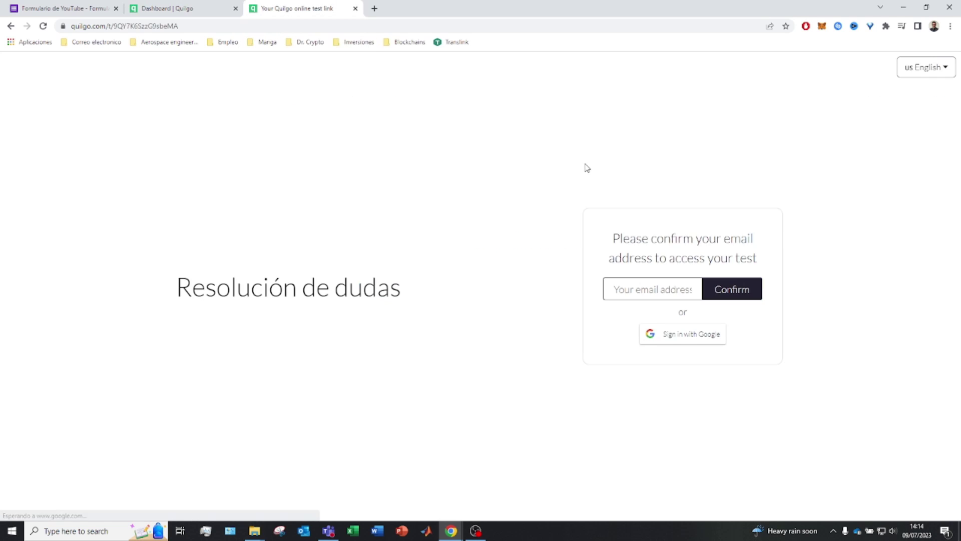
left_click(619, 283)
left_click(676, 315)
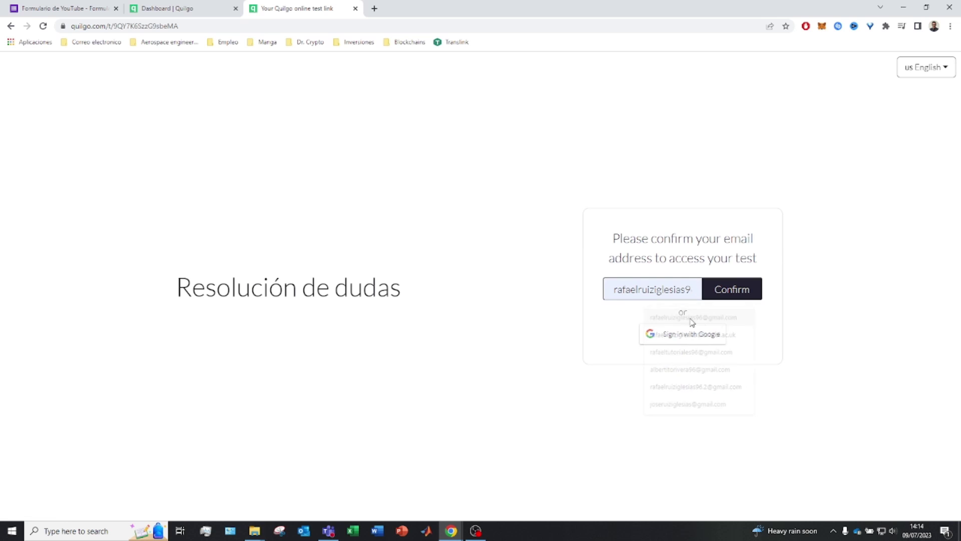
left_click(732, 295)
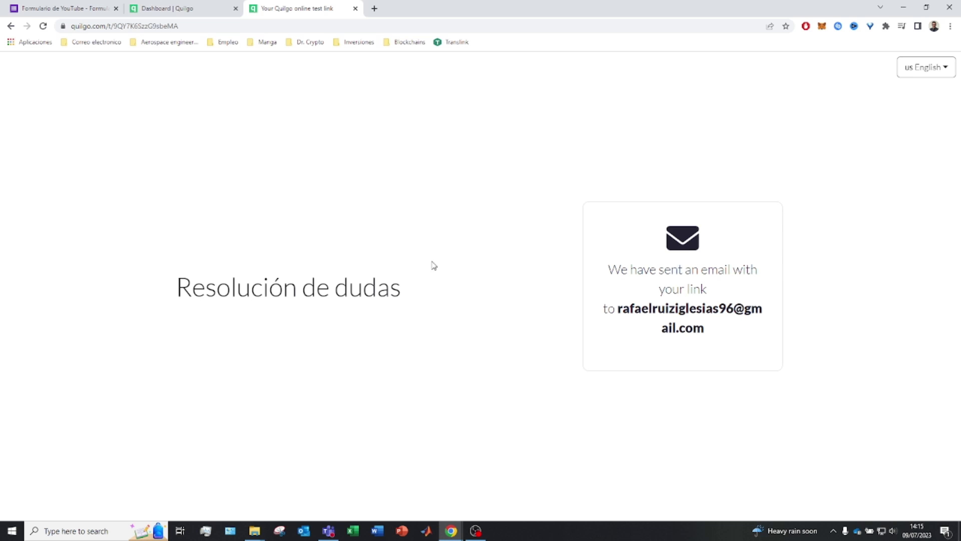
Open the emailed personal link from Gmail and start the 5-minute test.
left_click(375, 9)
type("gm")
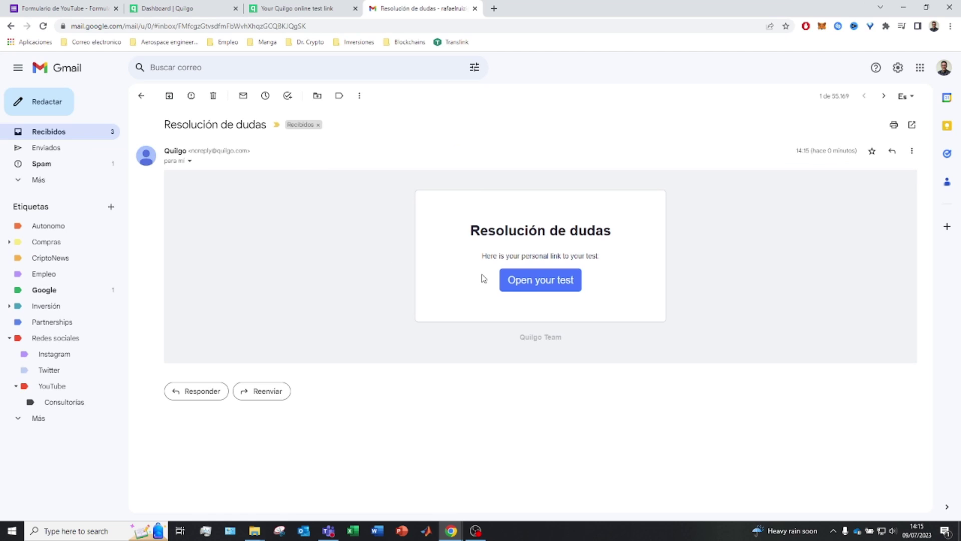
left_click(530, 285)
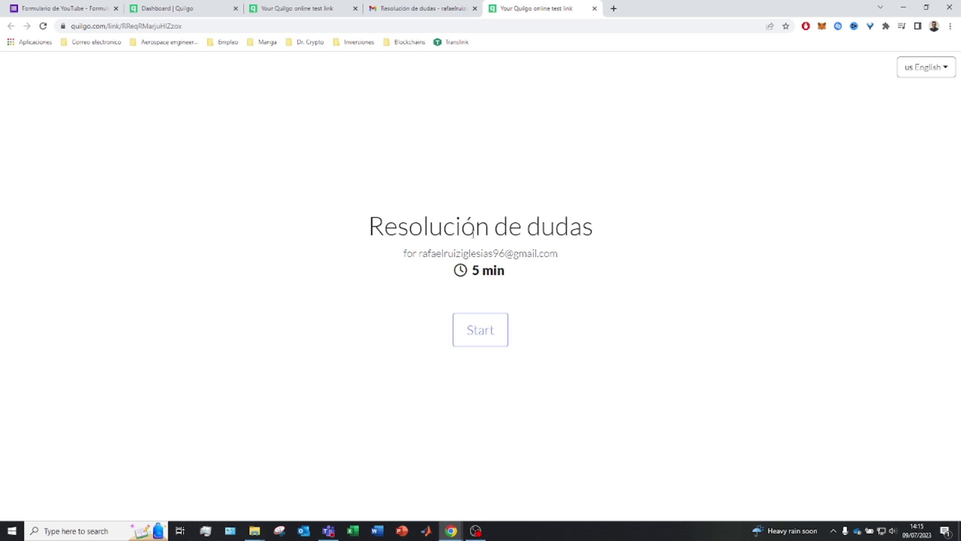
left_click_drag(515, 276, 465, 273)
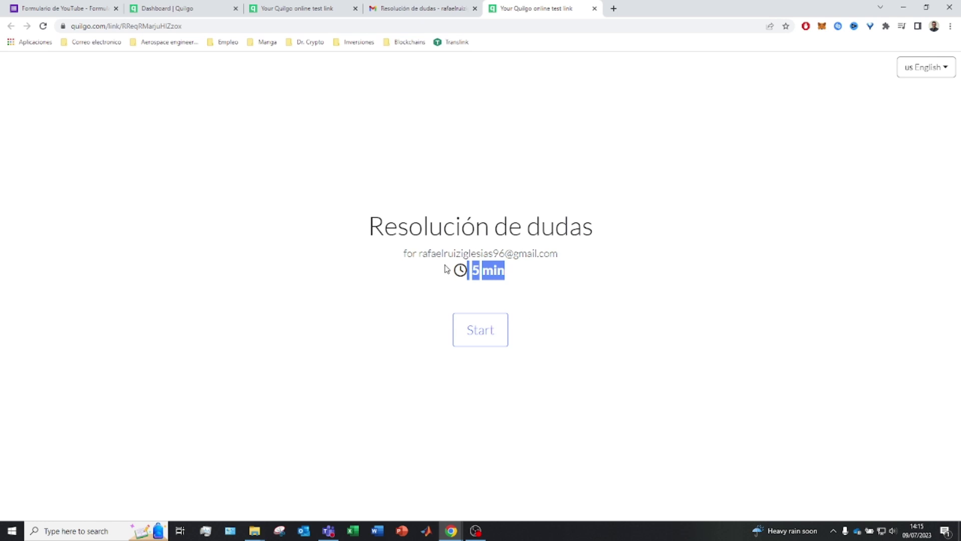
left_click(487, 342)
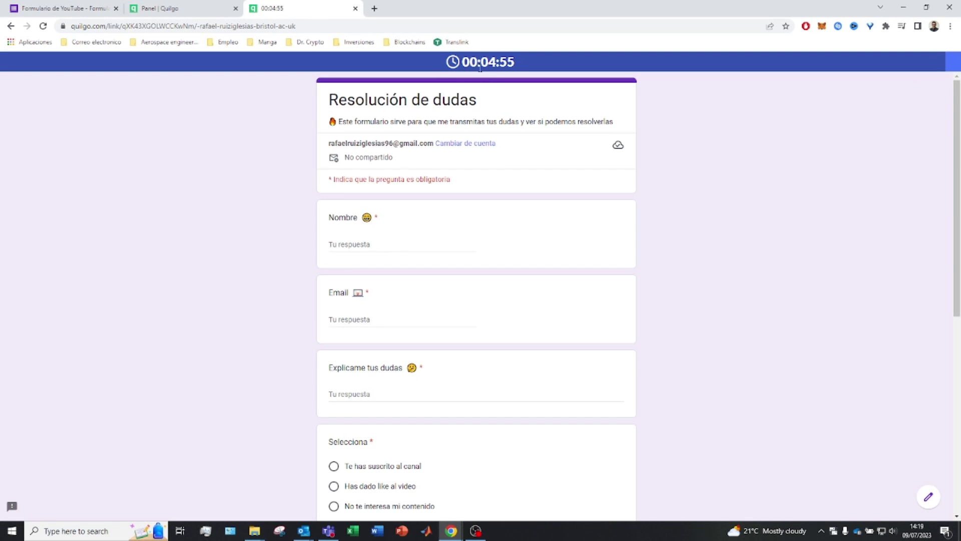
Answer Nombre with SUSCRIBETE, Email with DALE LIKE, and fill in the Explícame tus dudas answer.
left_click_drag(480, 68, 632, 73)
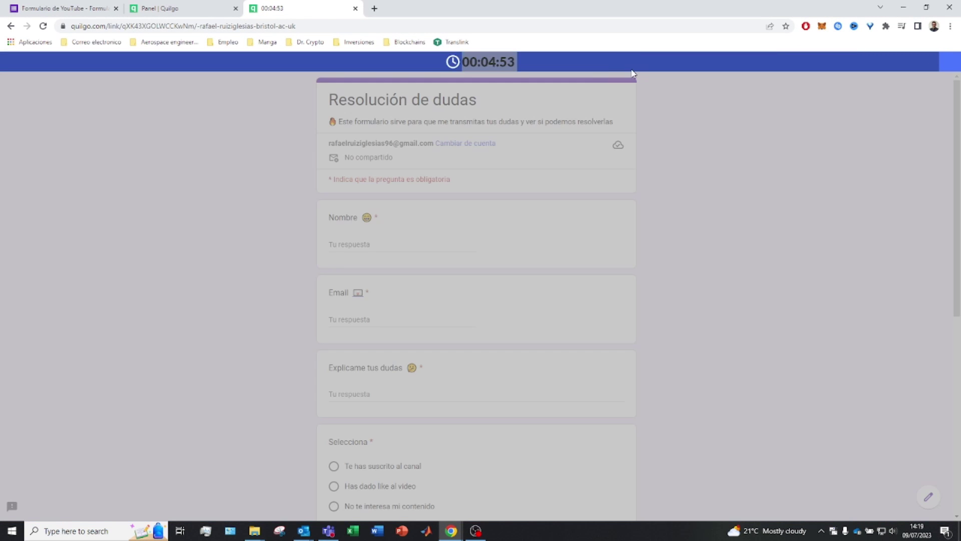
scroll(561, 209, "down", 6)
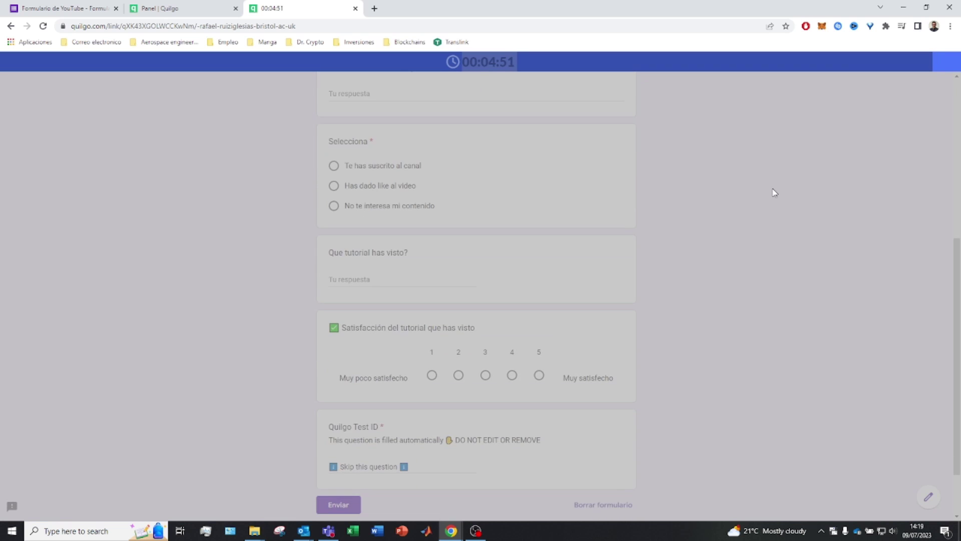
scroll(489, 225, "up", 4)
left_click(414, 222)
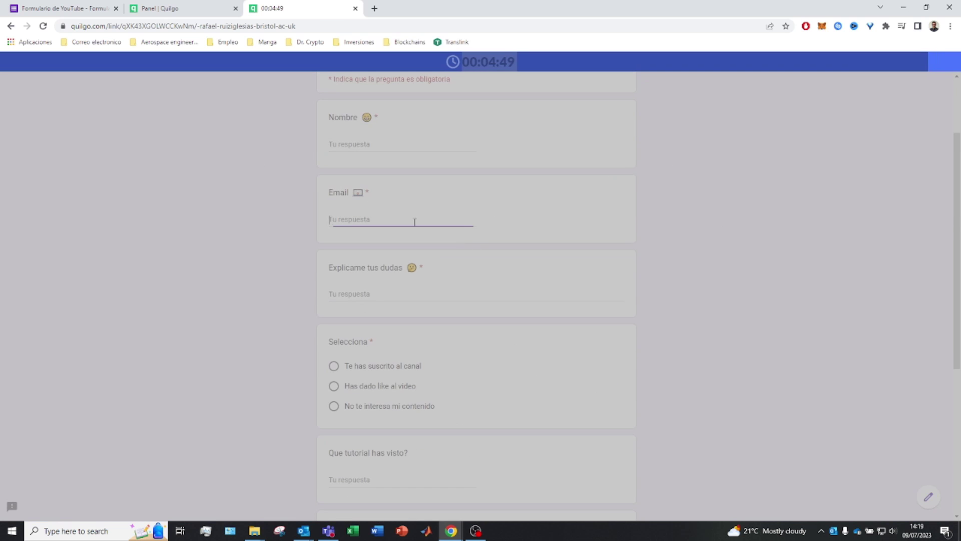
left_click(388, 141)
left_click(314, 169)
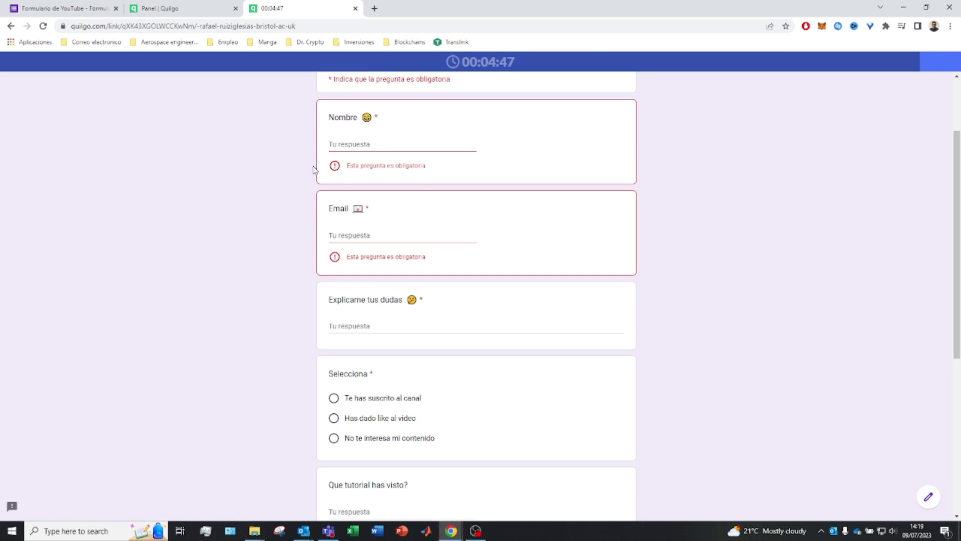
scroll(565, 167, "up", 2)
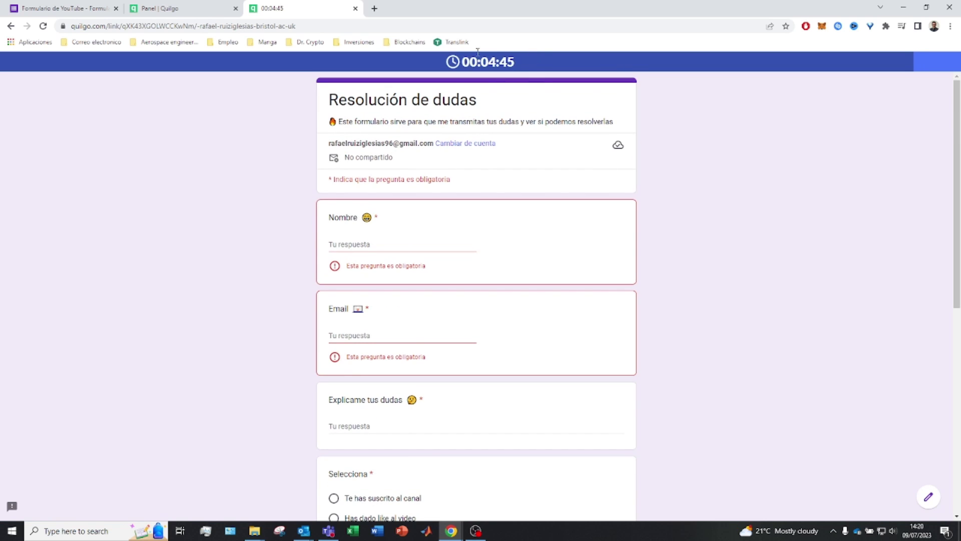
scroll(481, 92, "down", 8)
scroll(841, 155, "up", 5)
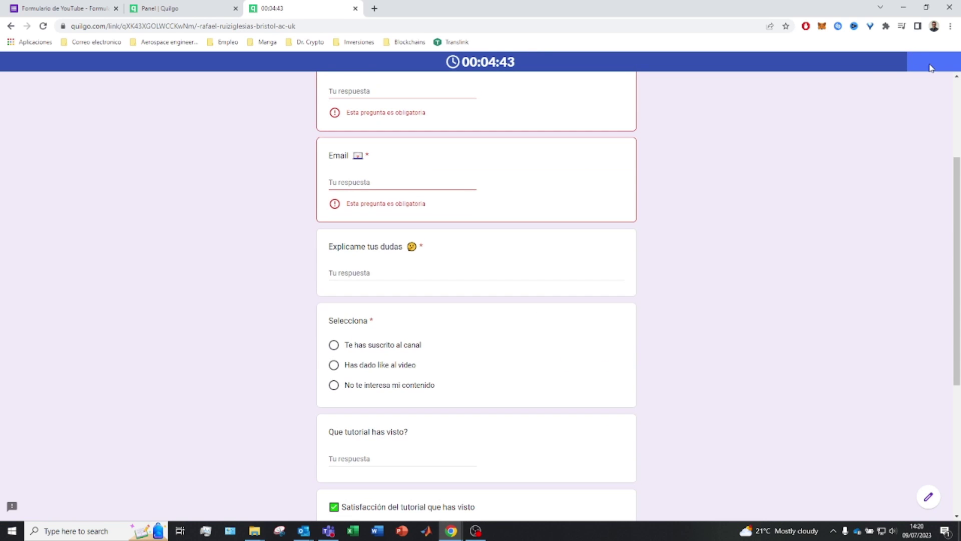
scroll(446, 245, "down", 5)
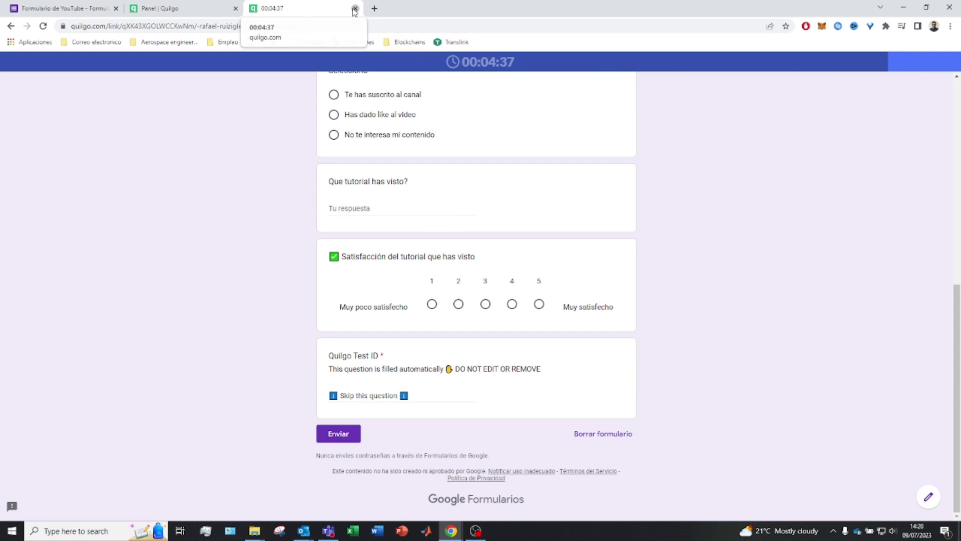
left_click(405, 190)
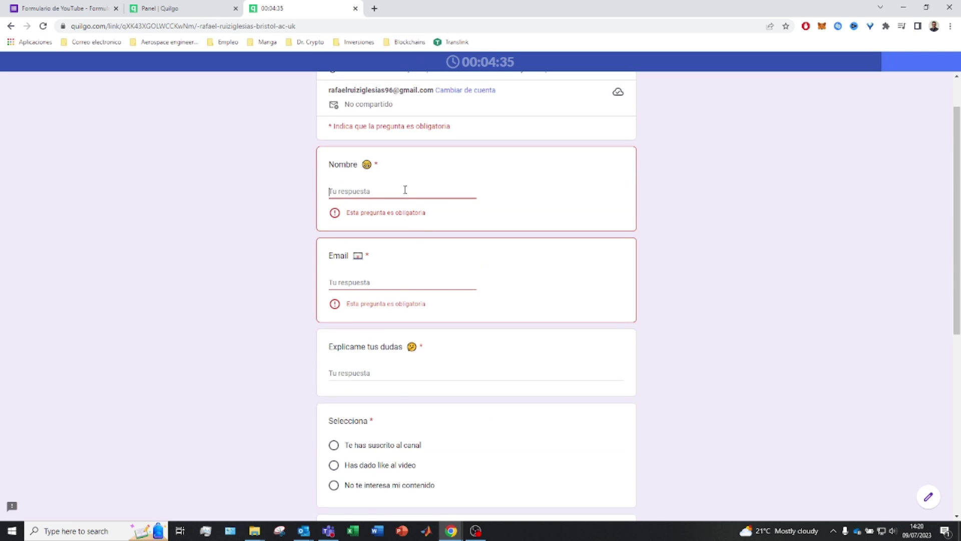
type("SUSCRIBETE")
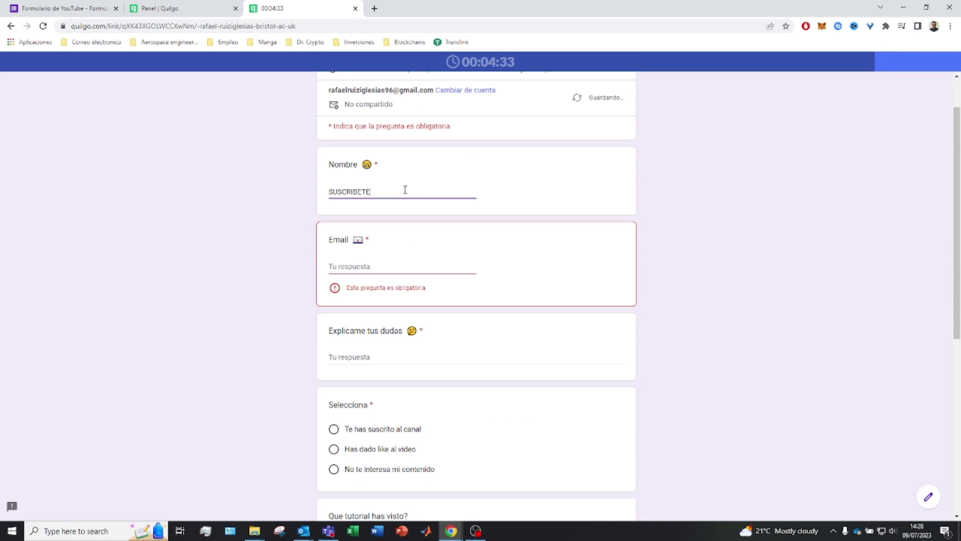
left_click(341, 261)
type("DA")
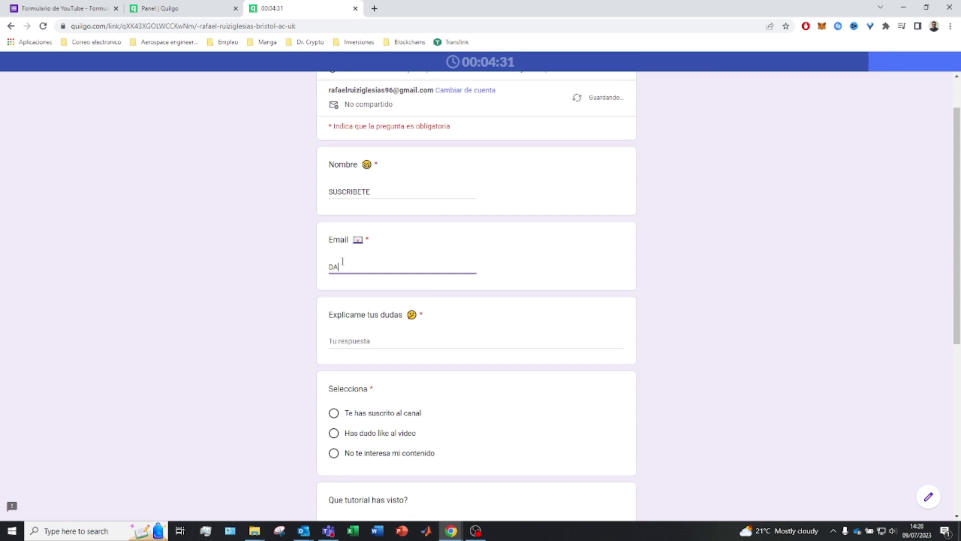
type("LE LIKE")
left_click(376, 341)
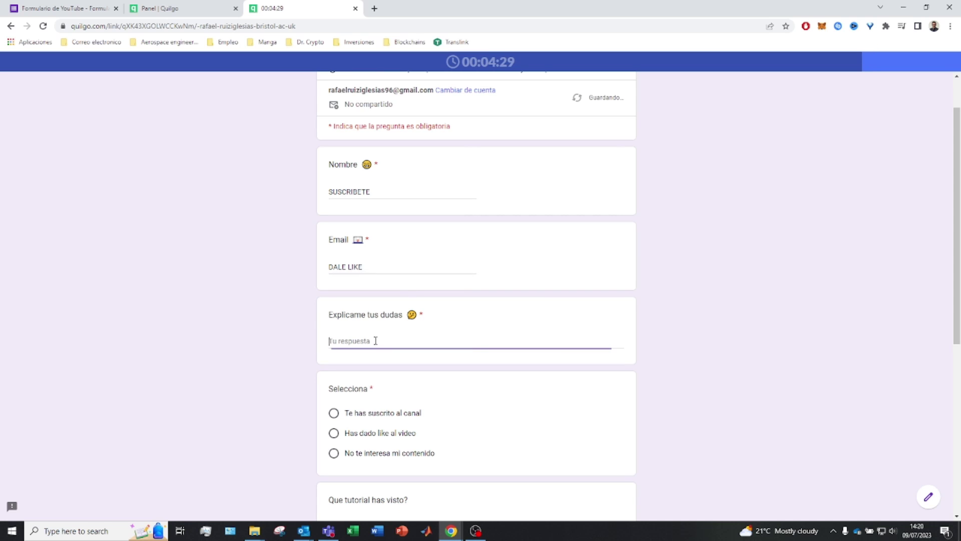
type("DALE A LA")
Choose 'Te has suscrito al canal' under Selecciona and submit the form.
scroll(507, 356, "down", 5)
left_click(338, 452)
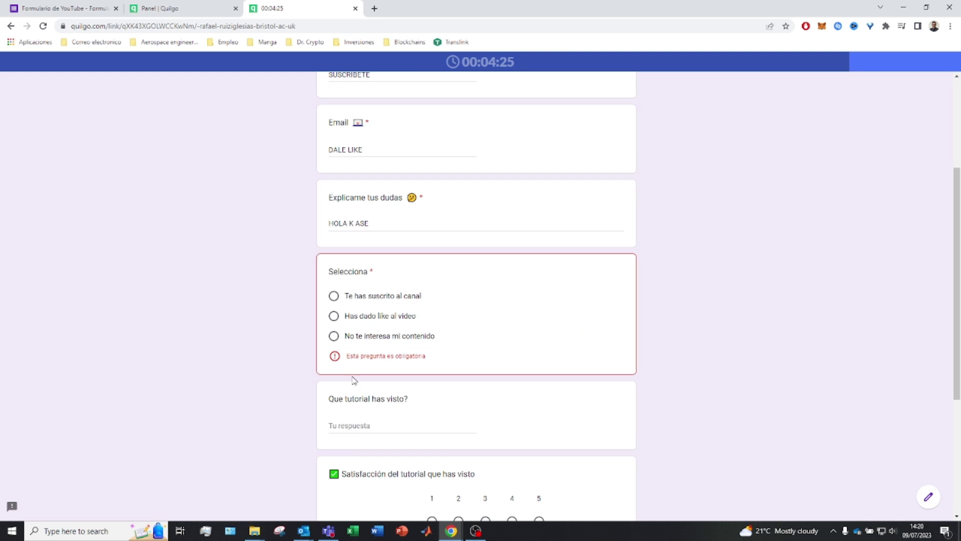
left_click(341, 297)
scroll(340, 300, "down", 4)
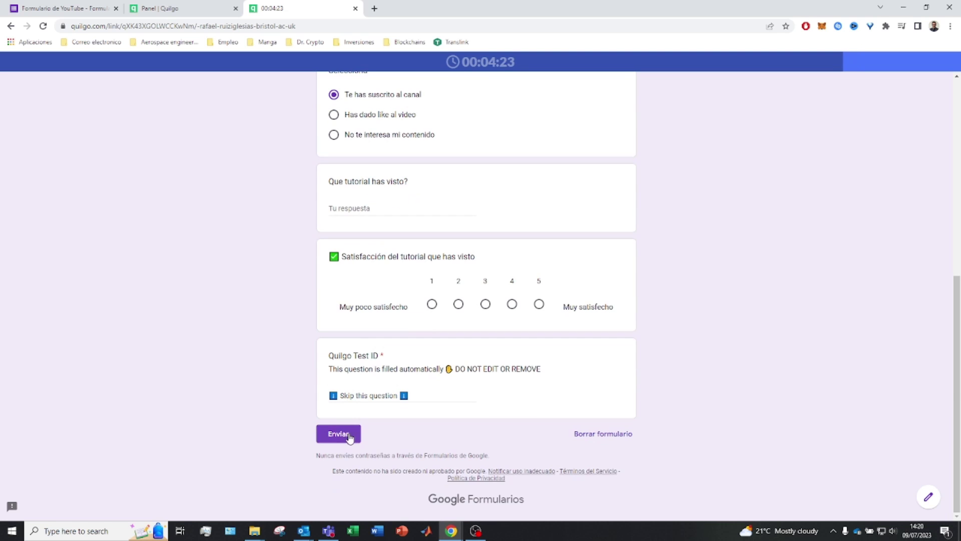
left_click(338, 433)
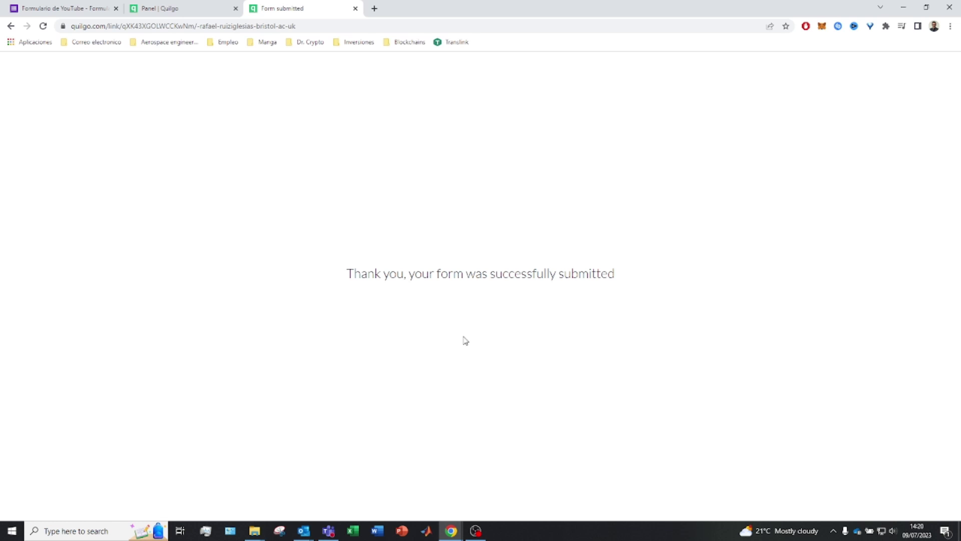
Reload the Quilgo dashboard to show the finished attempt and close the Form submitted tab.
left_click_drag(363, 276, 631, 284)
left_click(207, 5)
left_click(254, 28)
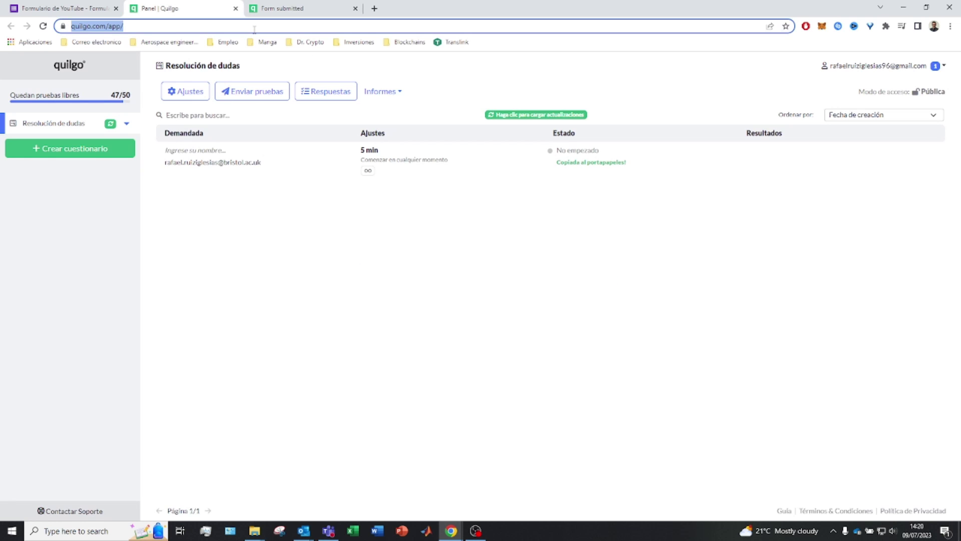
key("Return")
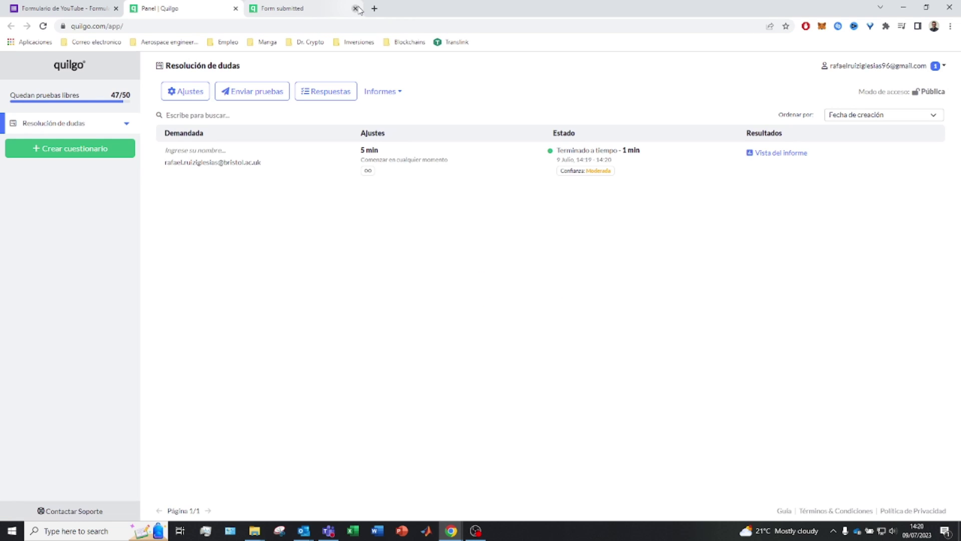
left_click(356, 9)
Open the attempt's Vista del informe, cancel its print dialog, and return to the Formulario de YouTube editor.
mouse_move(620, 153)
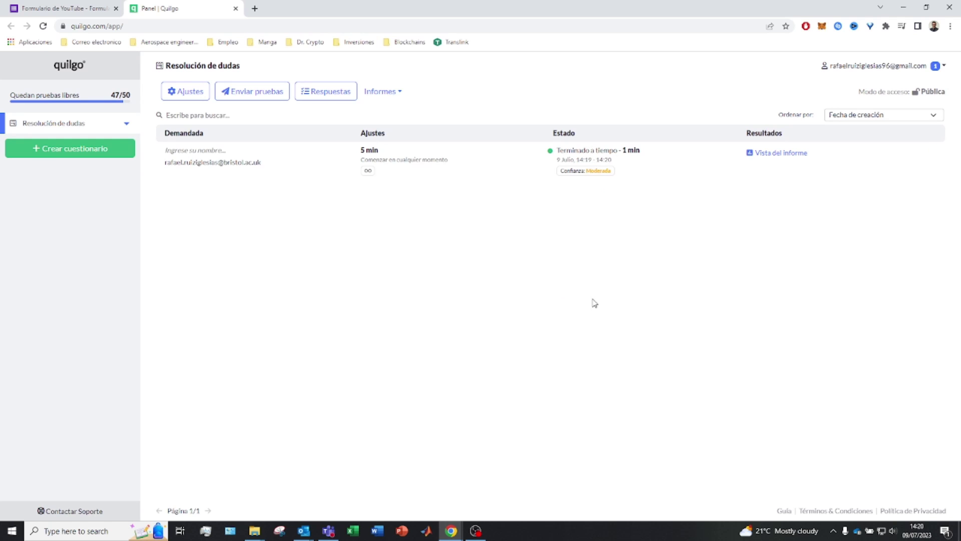
mouse_move(572, 170)
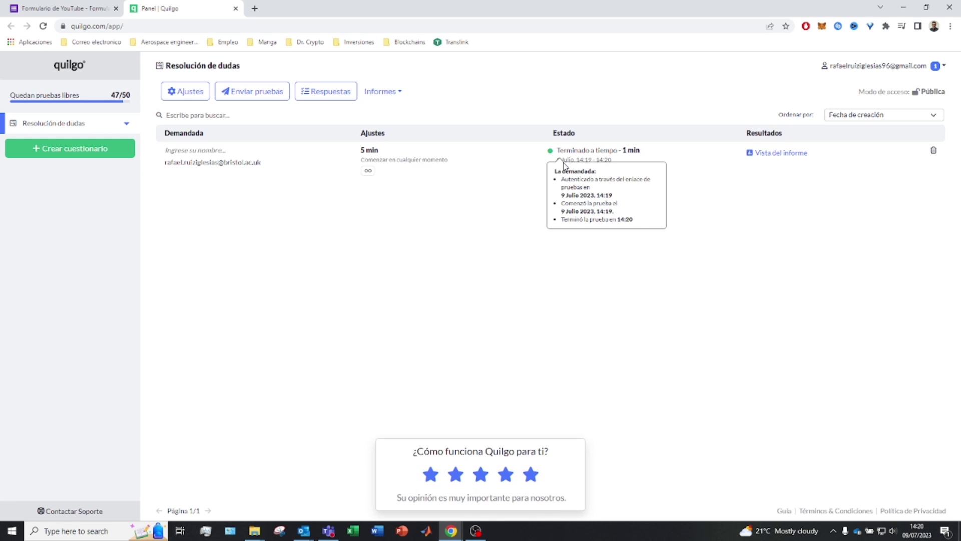
left_click(778, 153)
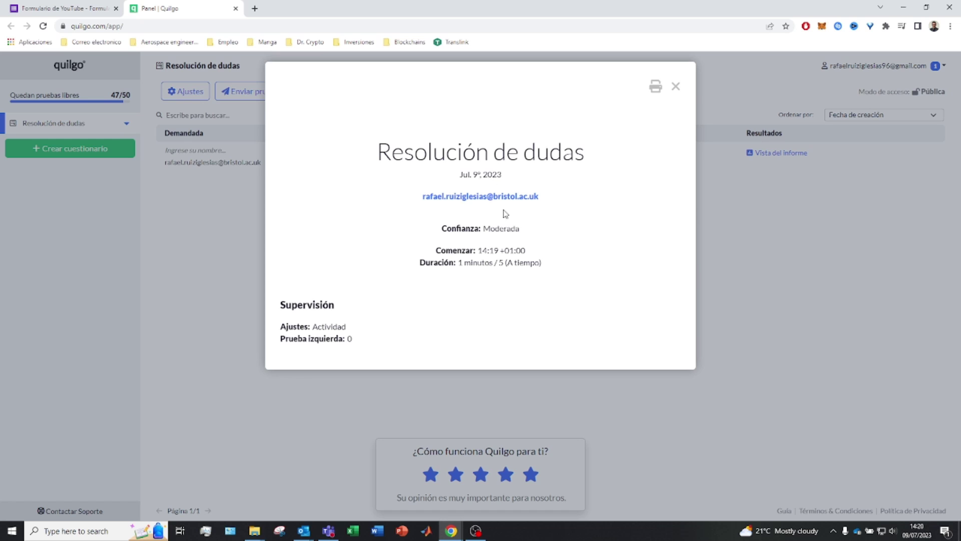
left_click(655, 87)
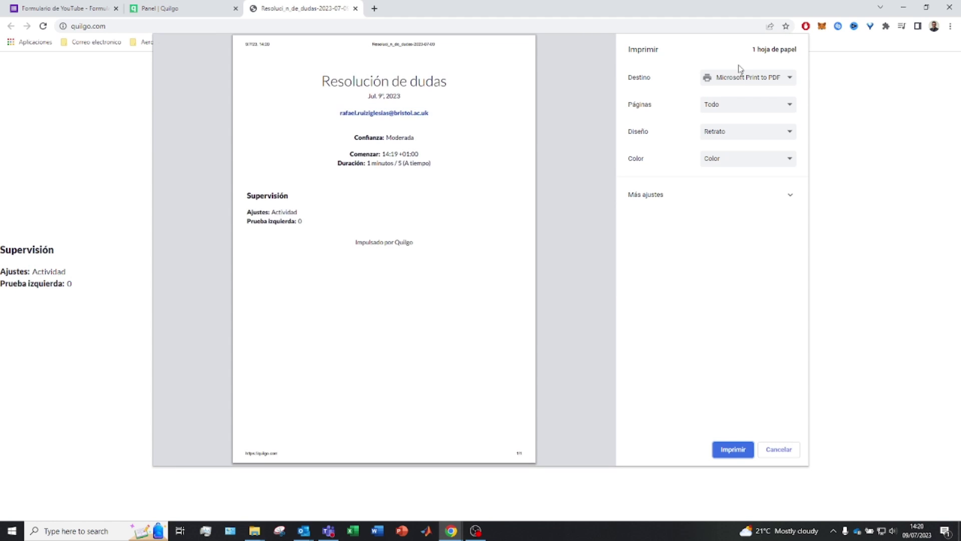
left_click(779, 450)
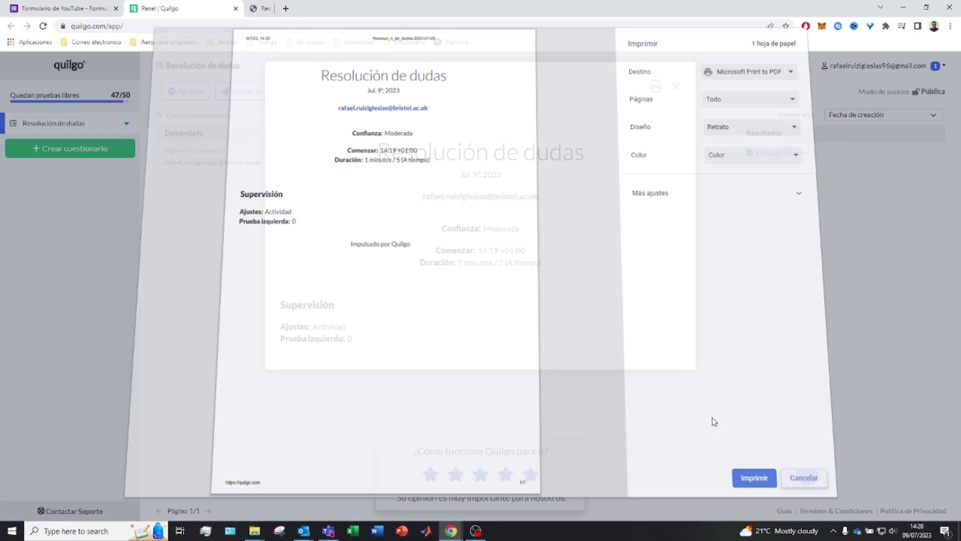
left_click(92, 5)
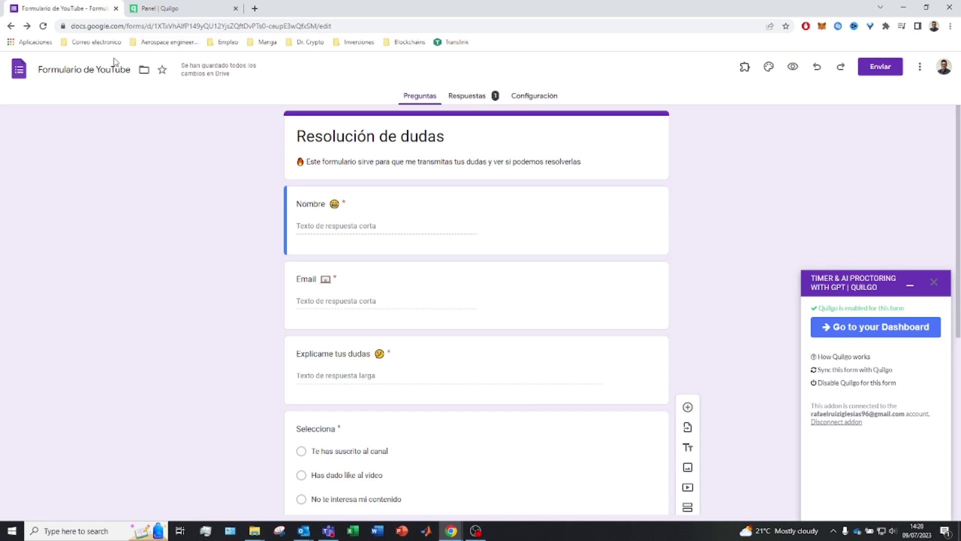
Open Respuestas and scroll the Resumen showing SUSCRIBETE, DALE LIKE, HOLA K ASE and the subscribed option.
left_click(493, 95)
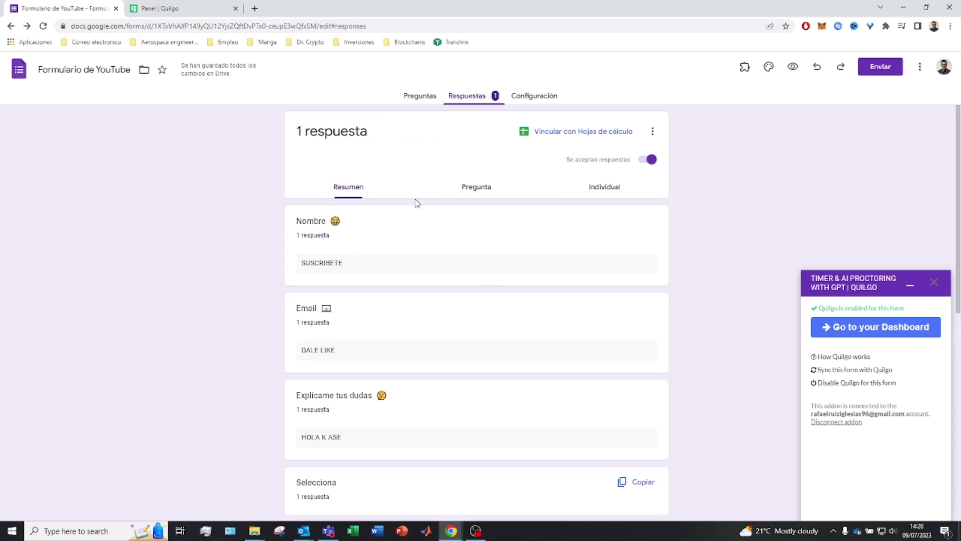
scroll(309, 284, "down", 2)
scroll(309, 285, "down", 3)
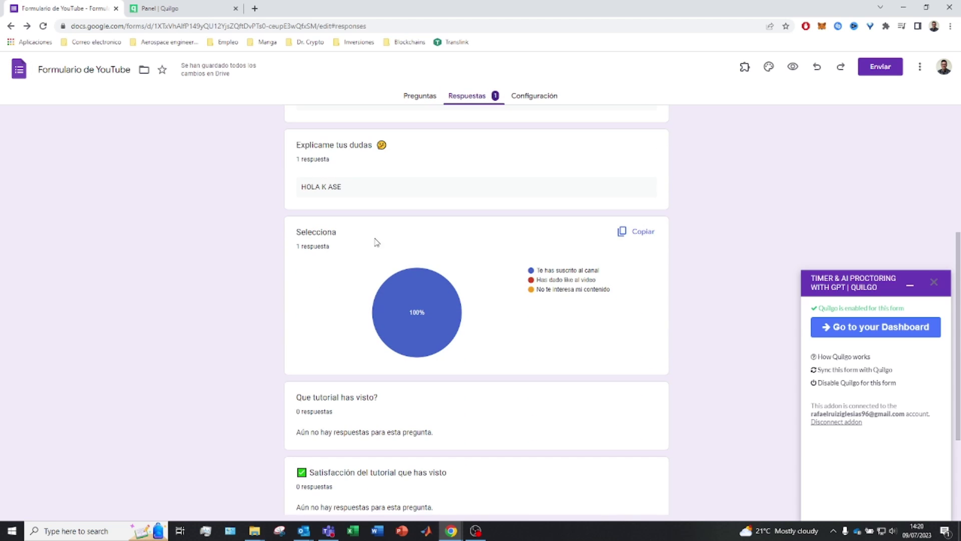
scroll(455, 358, "down", 3)
scroll(502, 354, "up", 7)
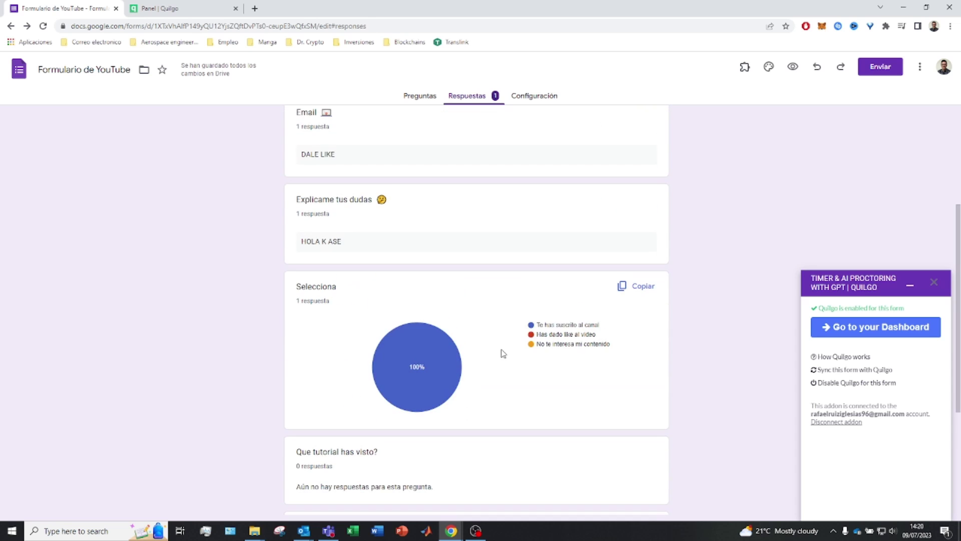